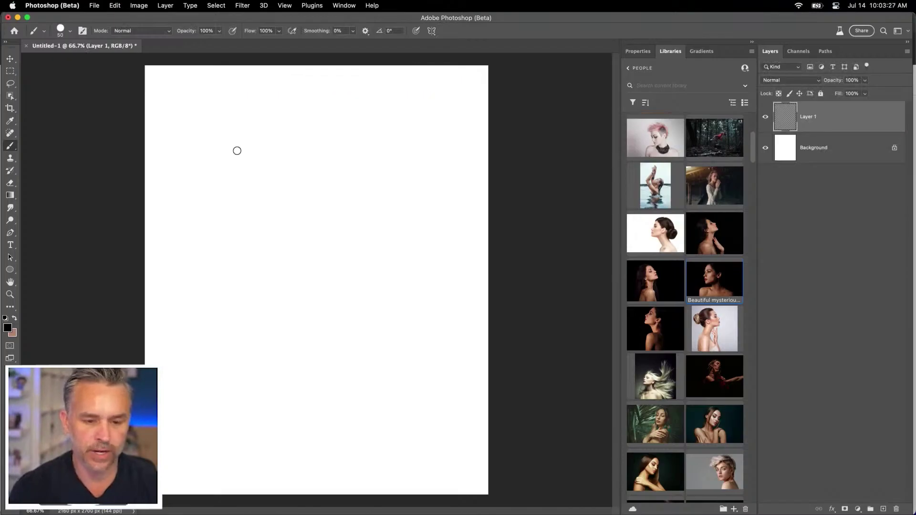
Step: Sketch the black stick-figure dancer: body, bent leg, lower leg, raised arm and head
{"action": "mouse_move", "coordinate": [236, 150]}
{"action": "left_mouse_down"}
{"action": "mouse_move", "coordinate": [364, 307]}
{"action": "mouse_move", "coordinate": [387, 389]}
{"action": "left_mouse_up"}
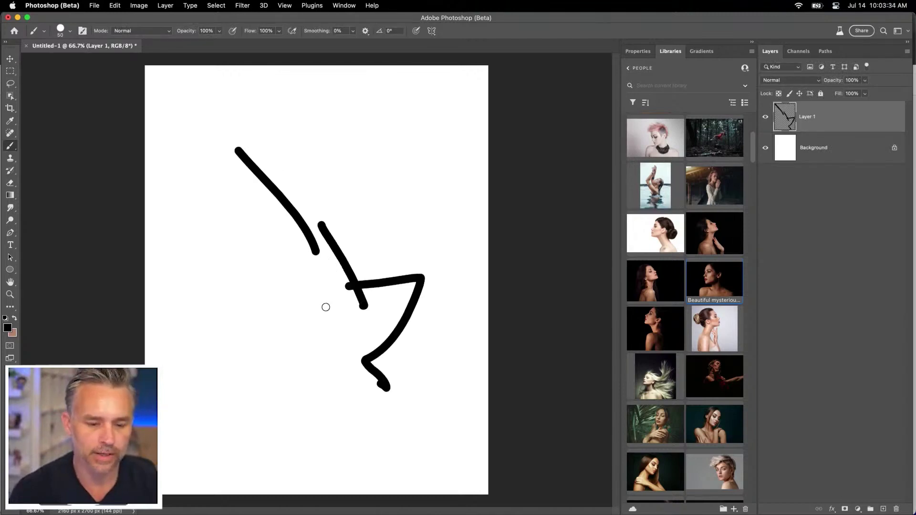
{"action": "left_click_drag", "start_coordinate": [334, 294], "coordinate": [232, 432]}
{"action": "left_click_drag", "start_coordinate": [361, 118], "coordinate": [326, 211]}
{"action": "mouse_move", "coordinate": [293, 166]}
{"action": "left_mouse_down"}
{"action": "mouse_move", "coordinate": [312, 175]}
{"action": "mouse_move", "coordinate": [315, 196]}
{"action": "left_mouse_up"}
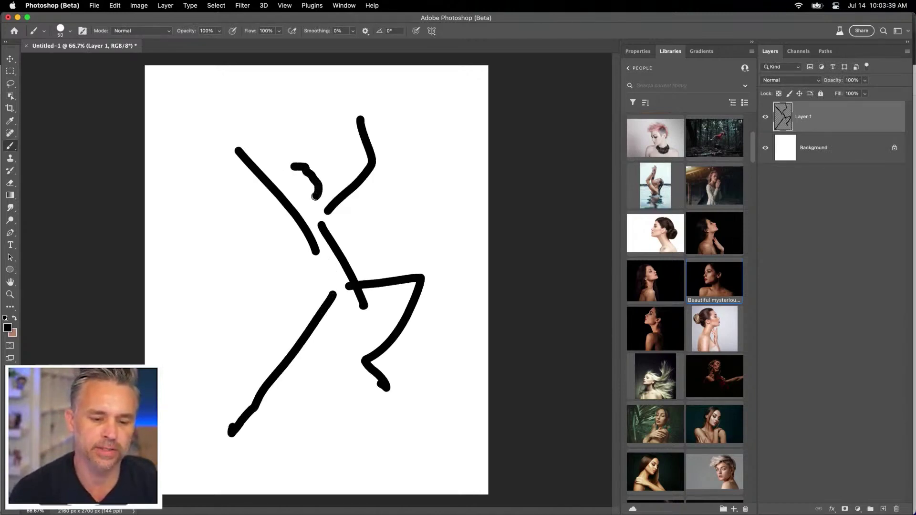
{"action": "left_click_drag", "start_coordinate": [295, 166], "coordinate": [288, 183]}
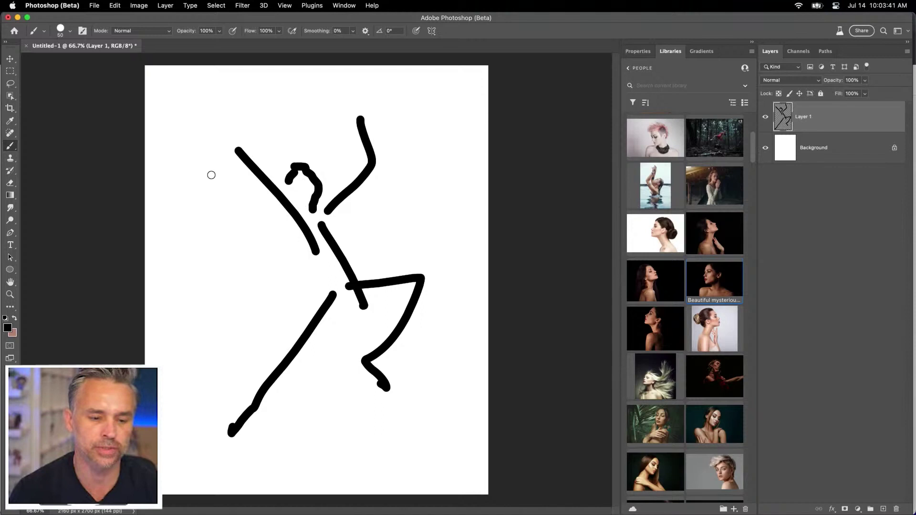
Step: On a new layer, paint pink ribbon swirls: a left loop, a right U-shape and a short stroke
{"action": "left_click", "coordinate": [882, 510]}
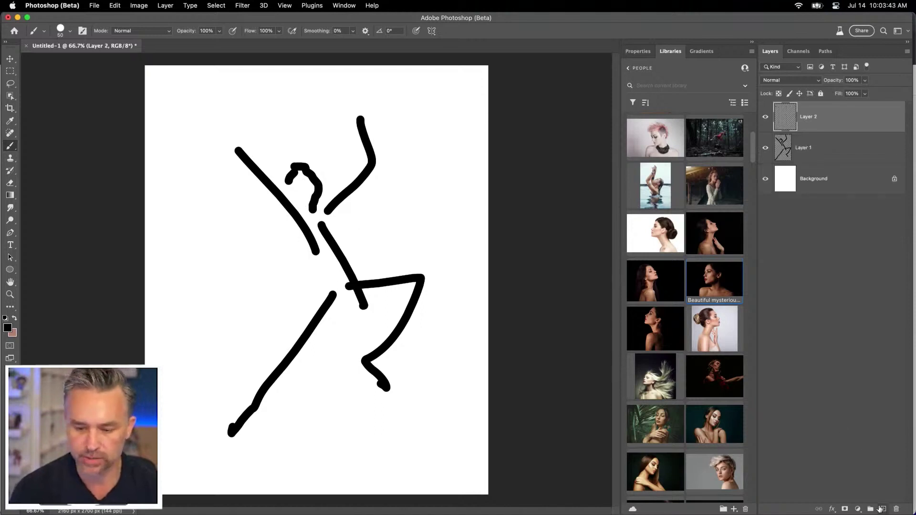
{"action": "key", "text": "x"}
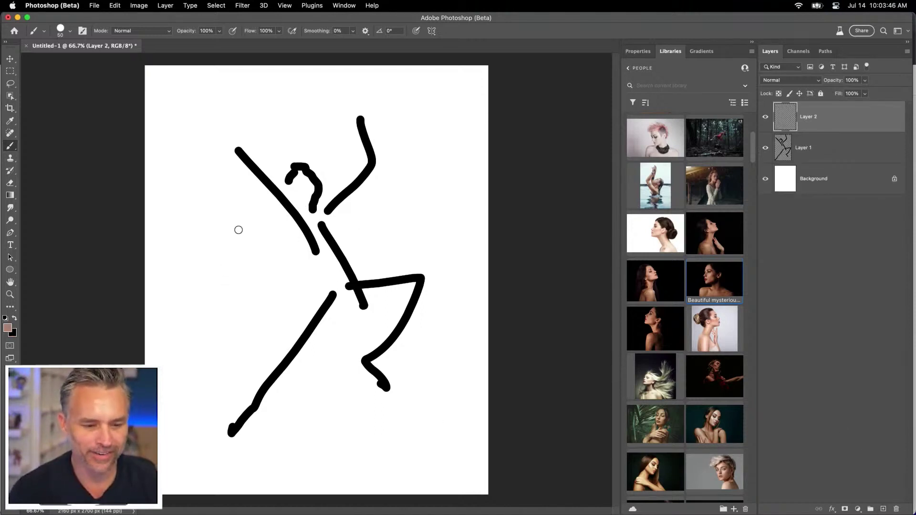
{"action": "left_click_drag", "start_coordinate": [270, 241], "coordinate": [303, 110]}
{"action": "mouse_move", "coordinate": [317, 134]}
{"action": "left_mouse_down"}
{"action": "mouse_move", "coordinate": [380, 227]}
{"action": "mouse_move", "coordinate": [407, 217]}
{"action": "left_mouse_up"}
{"action": "left_click_drag", "start_coordinate": [412, 172], "coordinate": [387, 225]}
Step: Add a new layer above Background and paint a pink ribbon around the lower leg
{"action": "left_click", "coordinate": [832, 186]}
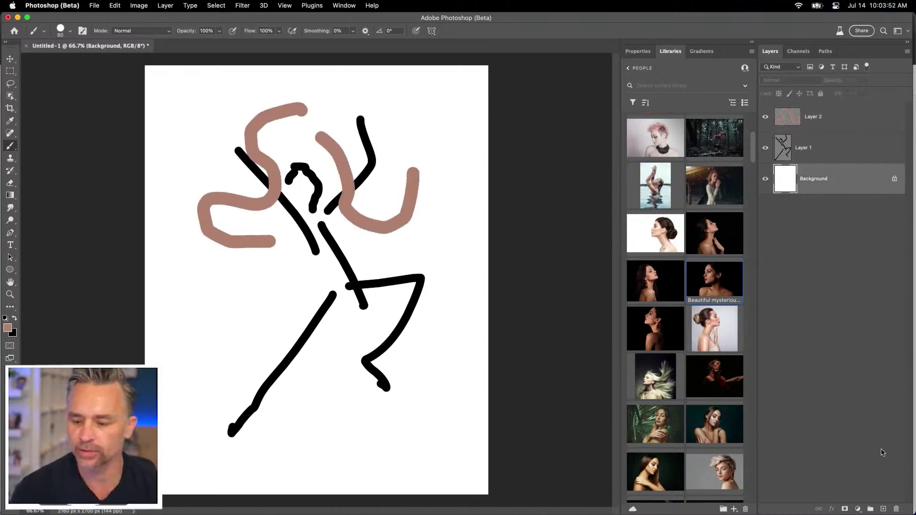
{"action": "key", "text": "super+shift+alt+n"}
{"action": "mouse_move", "coordinate": [429, 361]}
{"action": "left_mouse_down"}
{"action": "mouse_move", "coordinate": [305, 384]}
{"action": "mouse_move", "coordinate": [220, 354]}
{"action": "mouse_move", "coordinate": [275, 334]}
{"action": "mouse_move", "coordinate": [276, 305]}
{"action": "mouse_move", "coordinate": [215, 301]}
{"action": "left_mouse_up"}
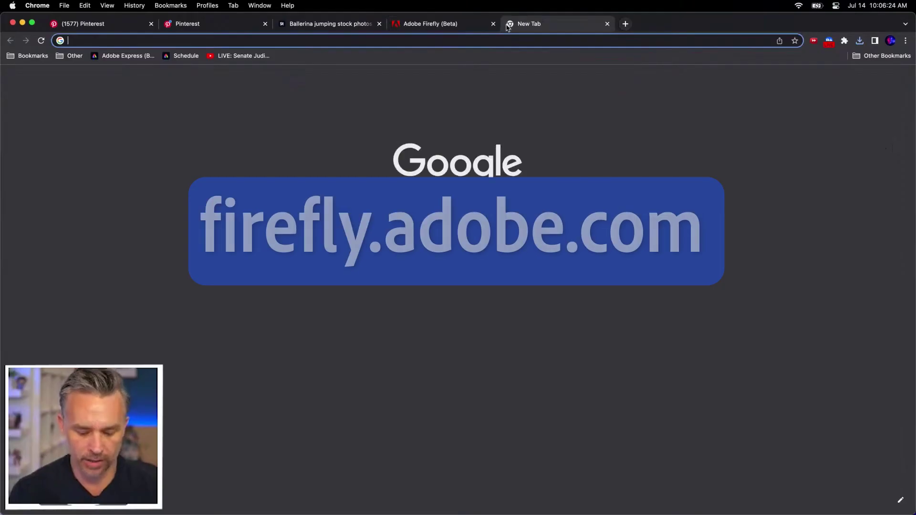
Step: In Firefly Text to image, generate images of a jumping ballerina 'surrounded by colorful' swirls
{"action": "type", "text": "firef"}
{"action": "key", "text": "Return"}
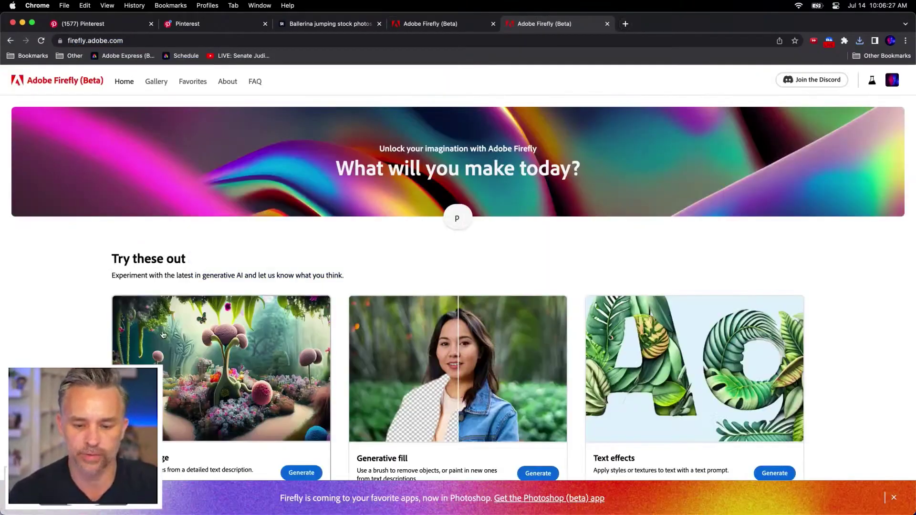
{"action": "left_click", "coordinate": [164, 337]}
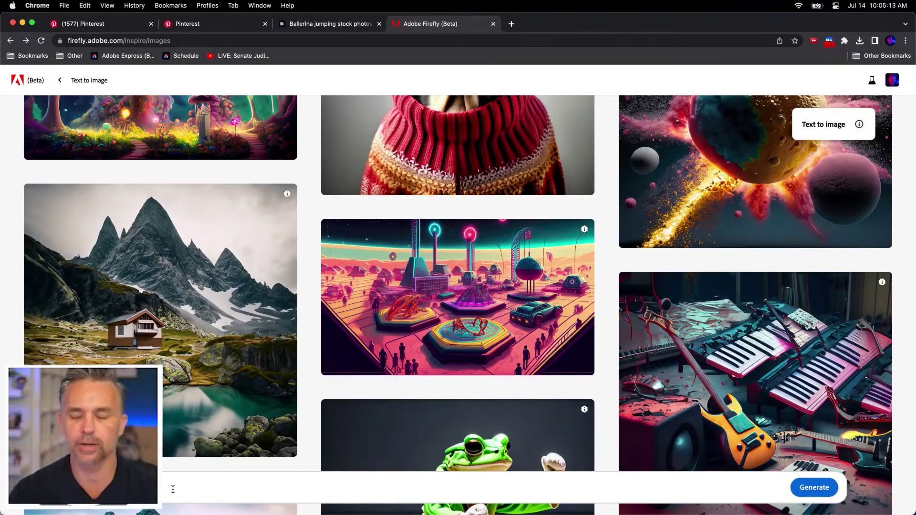
{"action": "left_click", "coordinate": [173, 490]}
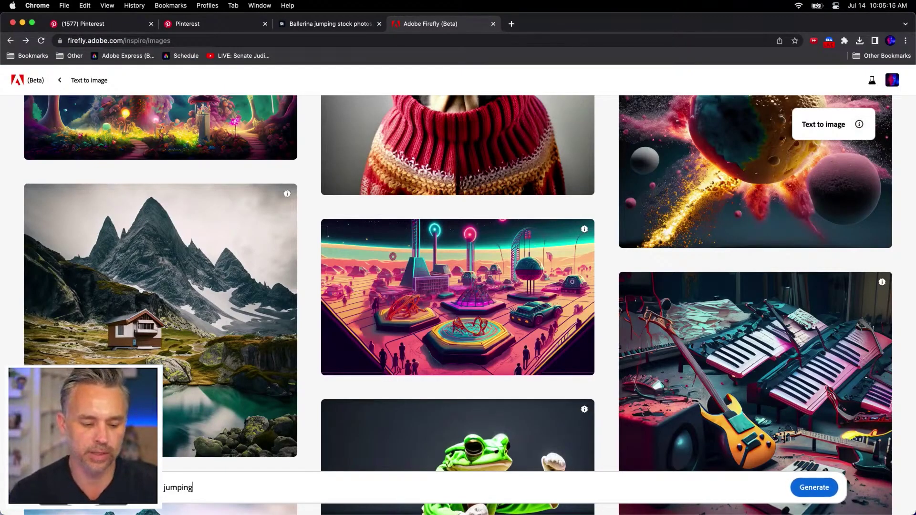
{"action": "type", "text": "surrounded by colorful swirls"}
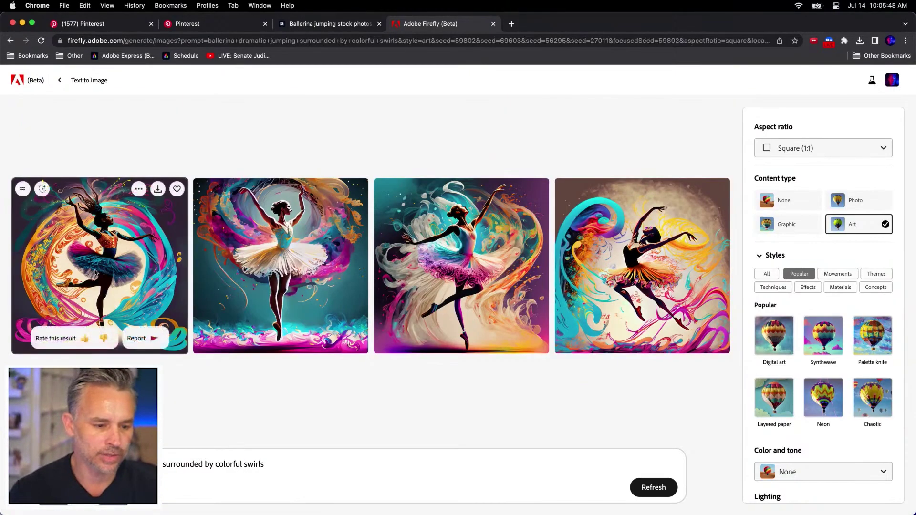
{"action": "left_click", "coordinate": [100, 274]}
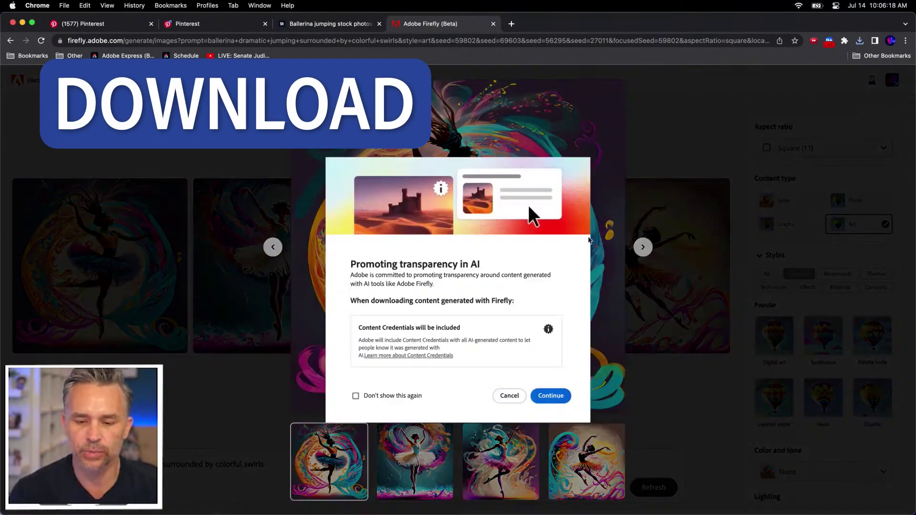
Step: Confirm the ballerina download, then reuse the colourful and supernova bath-bomb gallery prompts with 'on a neutral background'
{"action": "left_click", "coordinate": [548, 395]}
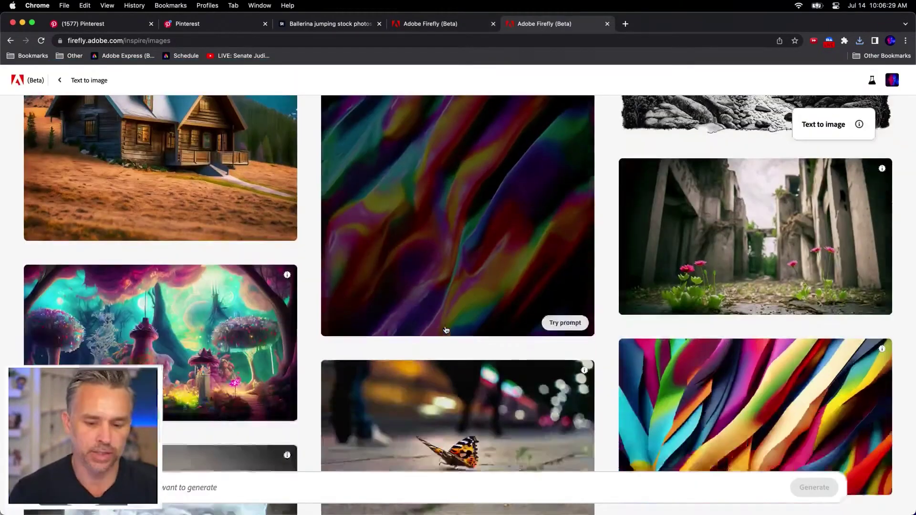
{"action": "scroll", "coordinate": [443, 315], "scroll_direction": "up", "scroll_amount": 1}
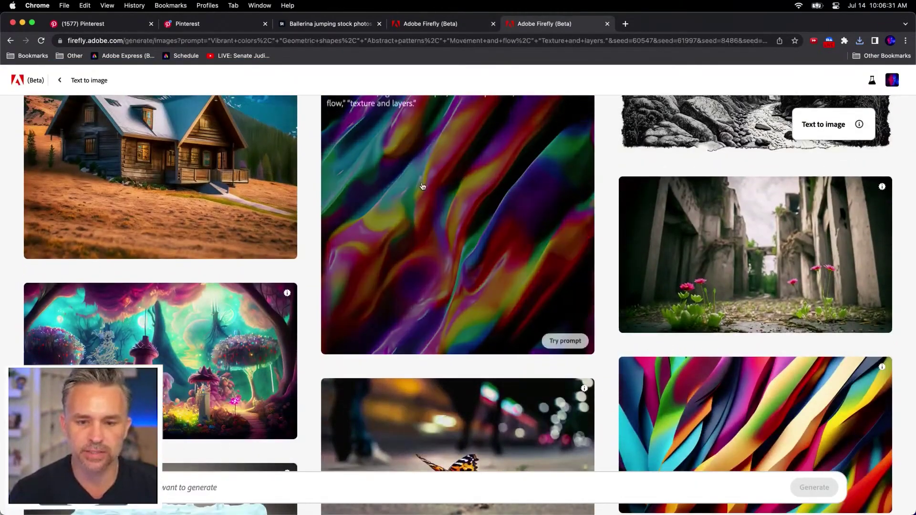
{"action": "left_click", "coordinate": [419, 185]}
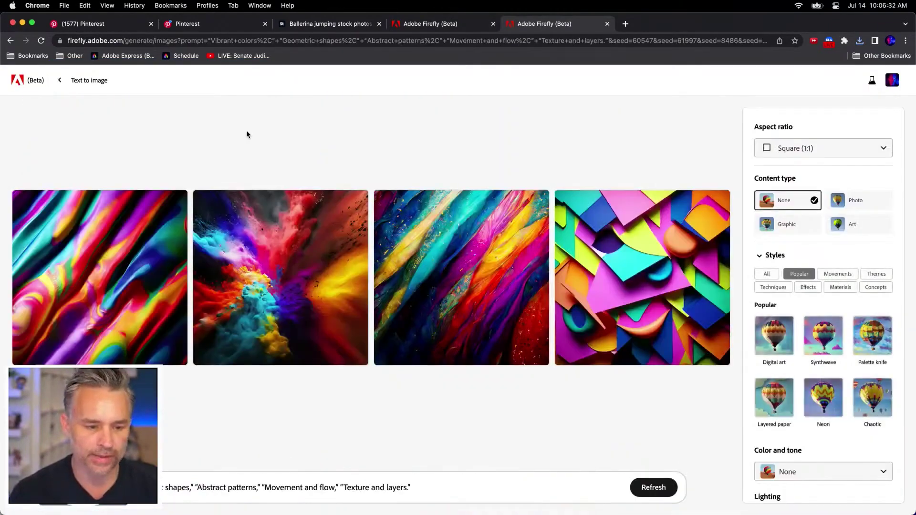
{"action": "type", "text": "on a neutral ba"}
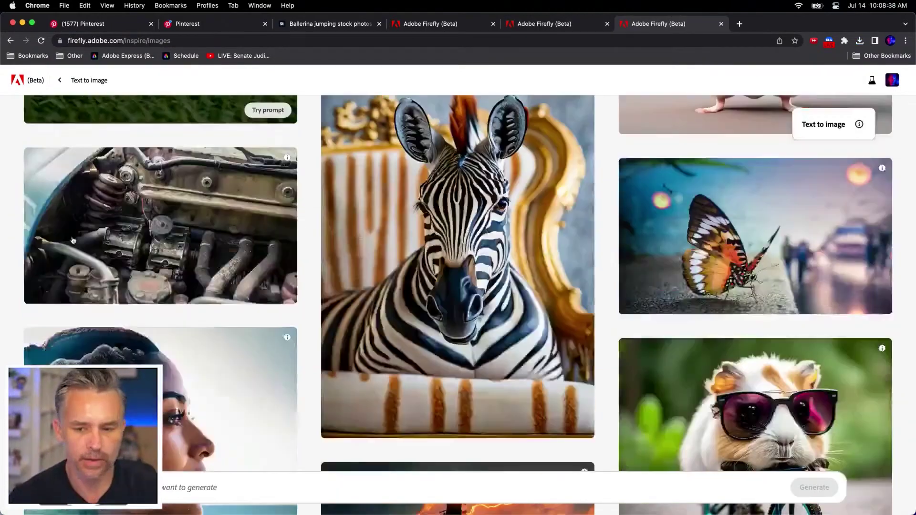
{"action": "scroll", "coordinate": [305, 301], "scroll_direction": "down", "scroll_amount": 10}
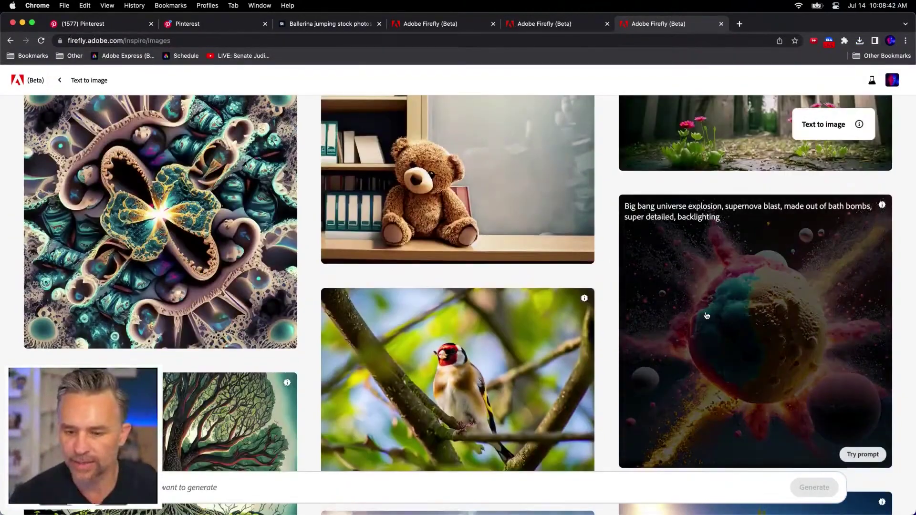
{"action": "left_click", "coordinate": [706, 315]}
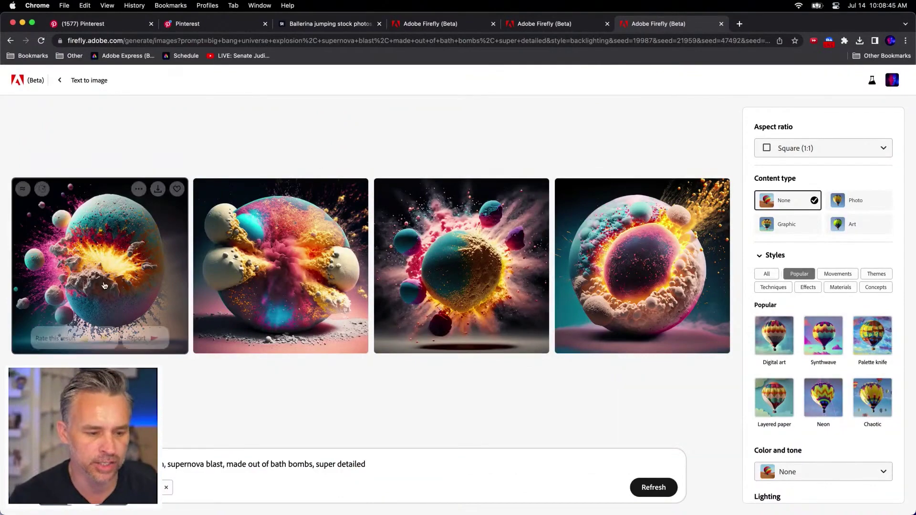
Step: Preview the explosion images, regenerate the colour bursts as photos, and download one
{"action": "left_click", "coordinate": [379, 239]}
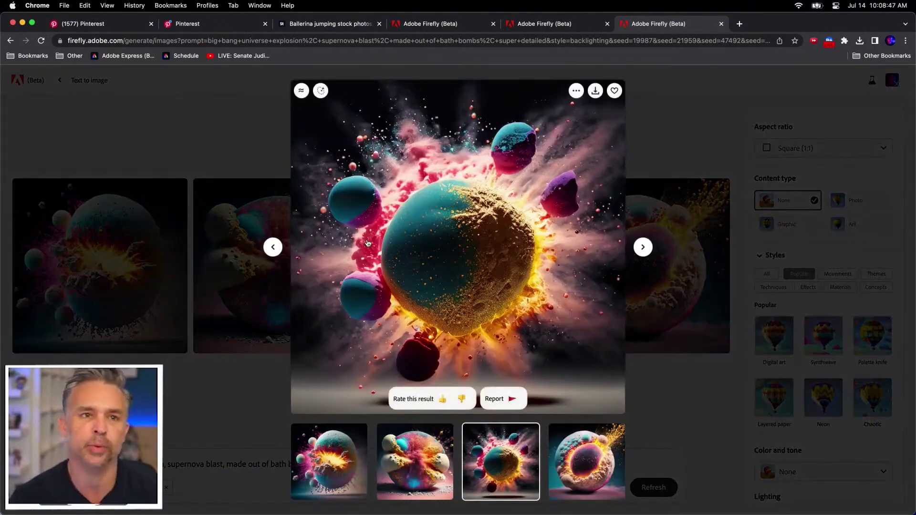
{"action": "left_click", "coordinate": [171, 407]}
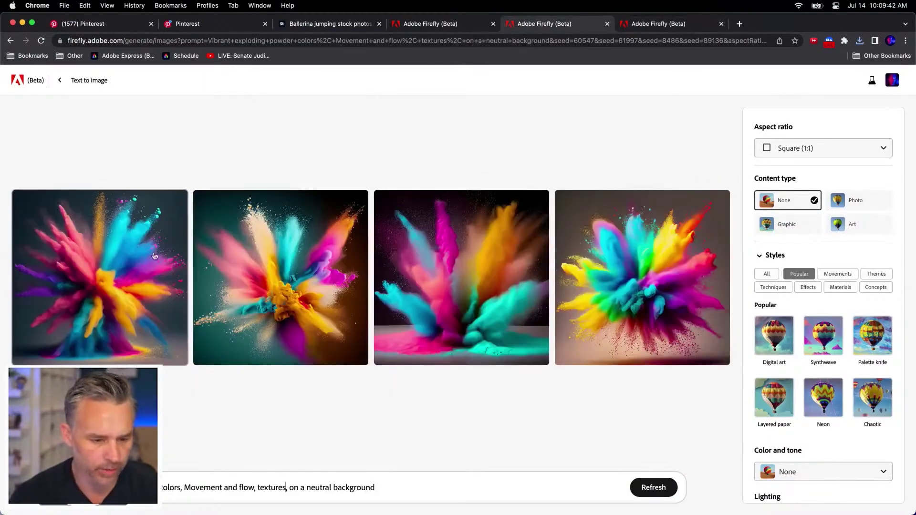
{"action": "left_click", "coordinate": [252, 282]}
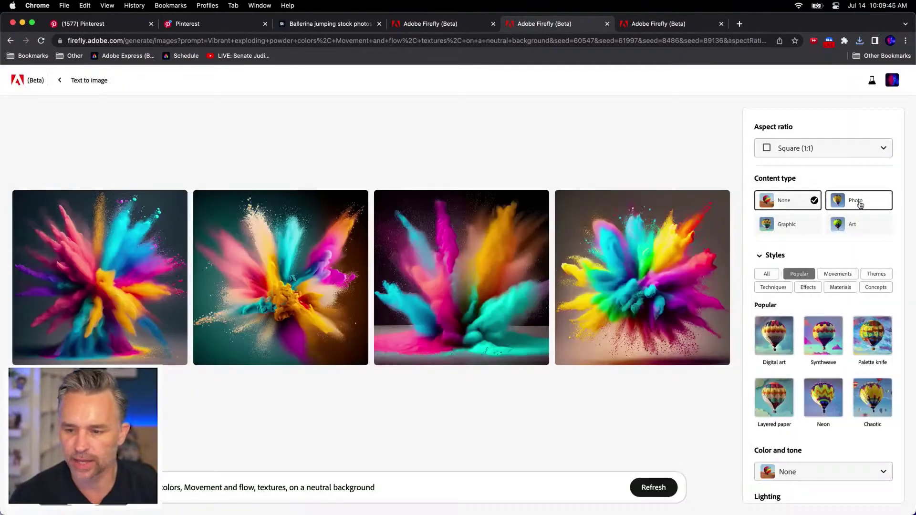
{"action": "left_click", "coordinate": [854, 201]}
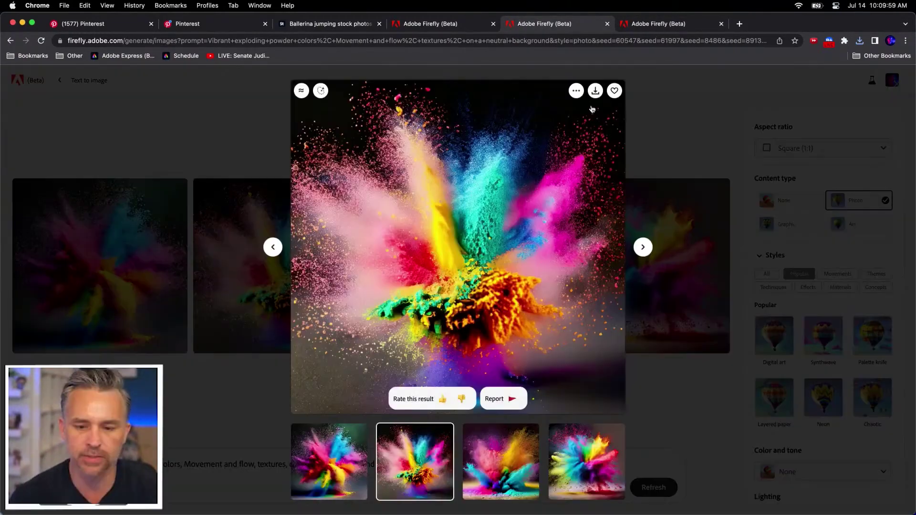
{"action": "left_click", "coordinate": [595, 91]}
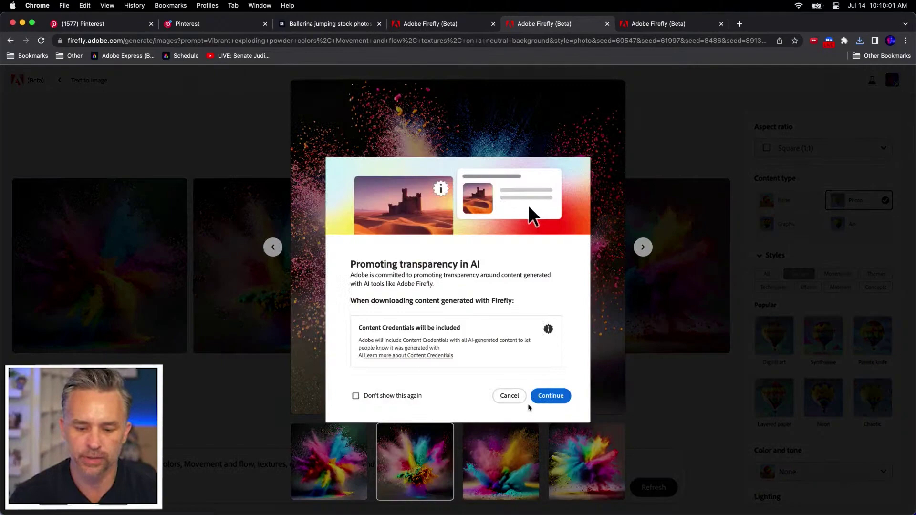
Step: Accept the download notice and open a studio ballerina photo from the 'ballerina jumping' Stock results
{"action": "left_click", "coordinate": [543, 397]}
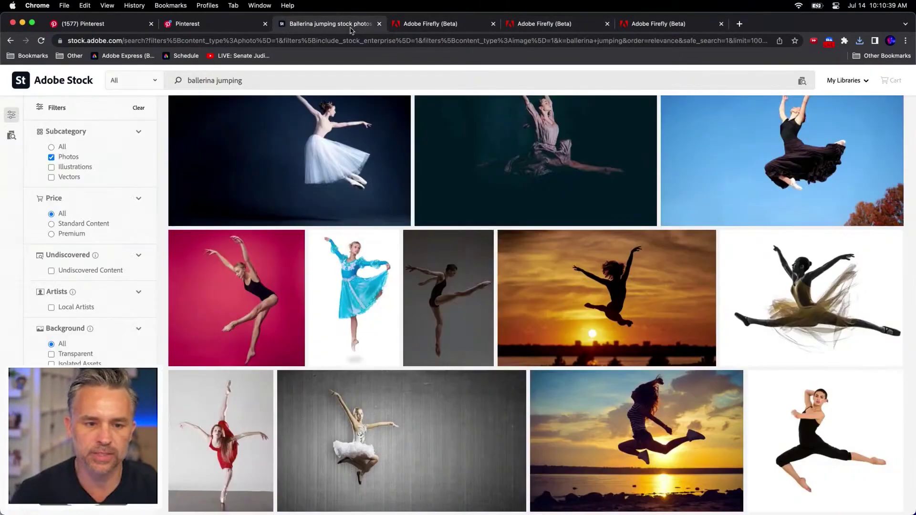
{"action": "mouse_move", "coordinate": [270, 247]}
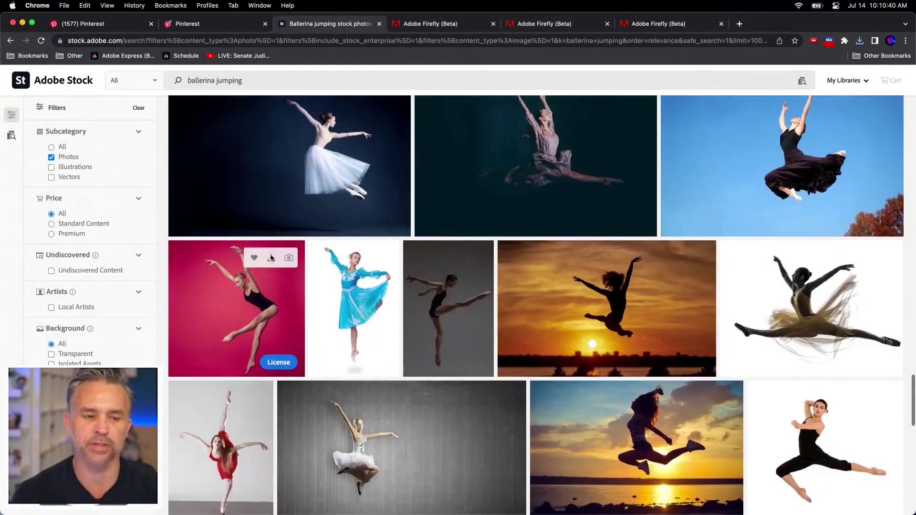
{"action": "scroll", "coordinate": [270, 257], "scroll_direction": "down", "scroll_amount": 15}
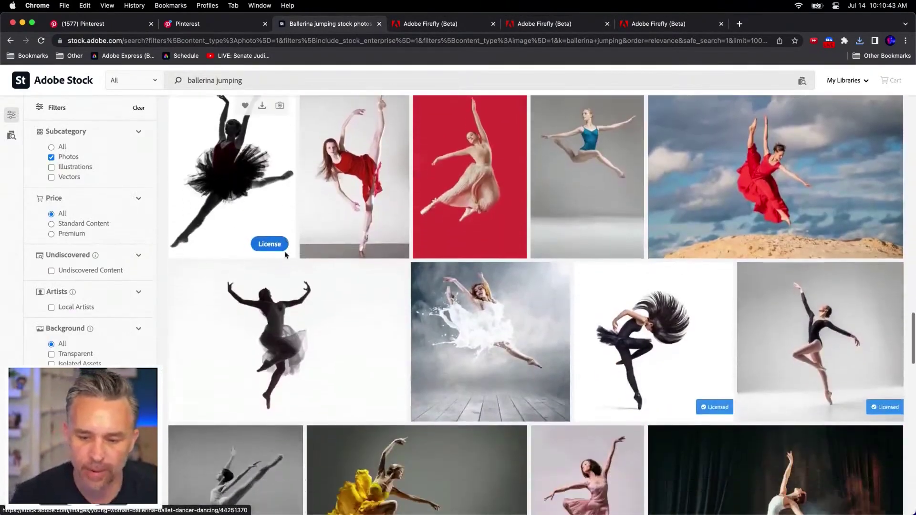
{"action": "scroll", "coordinate": [285, 254], "scroll_direction": "down", "scroll_amount": 5}
{"action": "scroll", "coordinate": [787, 206], "scroll_direction": "down", "scroll_amount": 5}
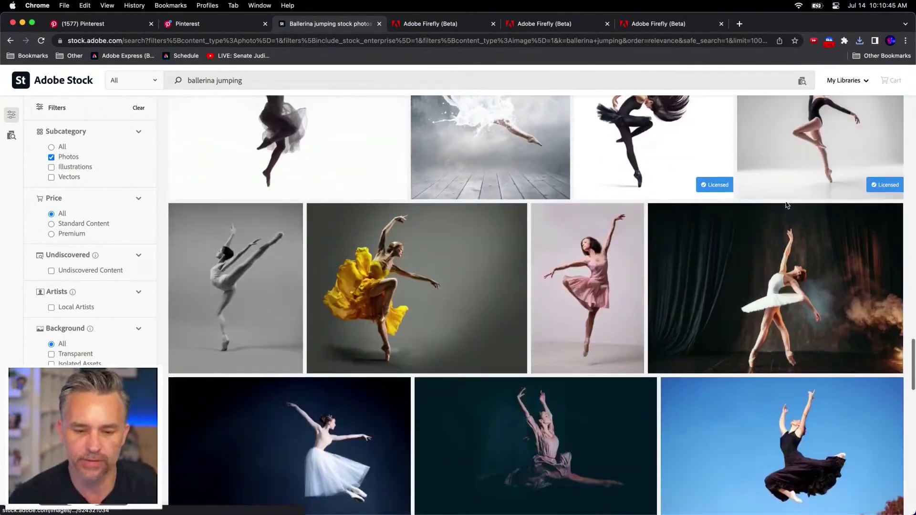
{"action": "left_click", "coordinate": [787, 202]}
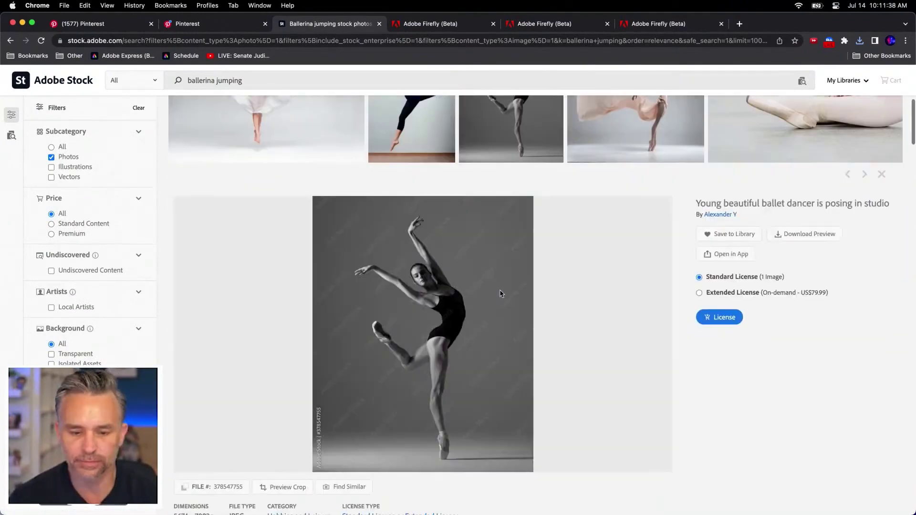
Step: Open a second ballerina photo from the same series and download it
{"action": "scroll", "coordinate": [499, 290], "scroll_direction": "down", "scroll_amount": 4}
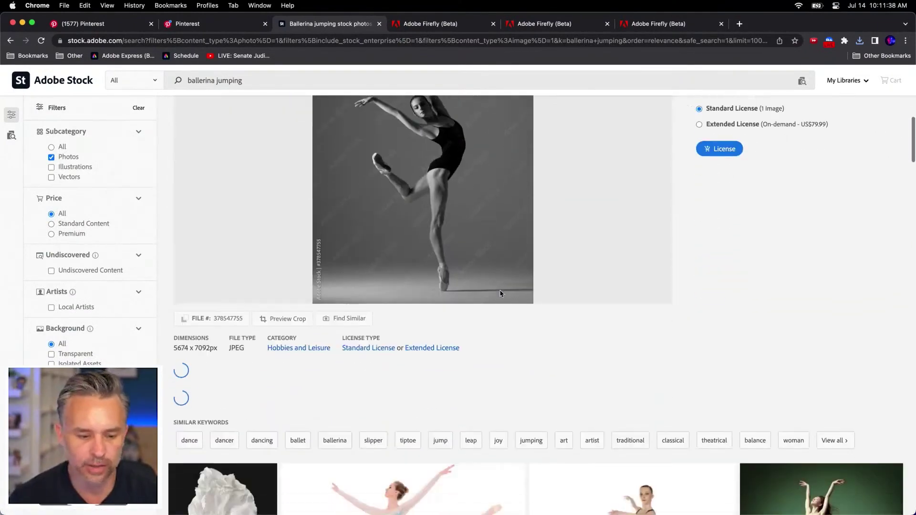
{"action": "scroll", "coordinate": [499, 292], "scroll_direction": "down", "scroll_amount": 1}
{"action": "scroll", "coordinate": [411, 175], "scroll_direction": "up", "scroll_amount": 4}
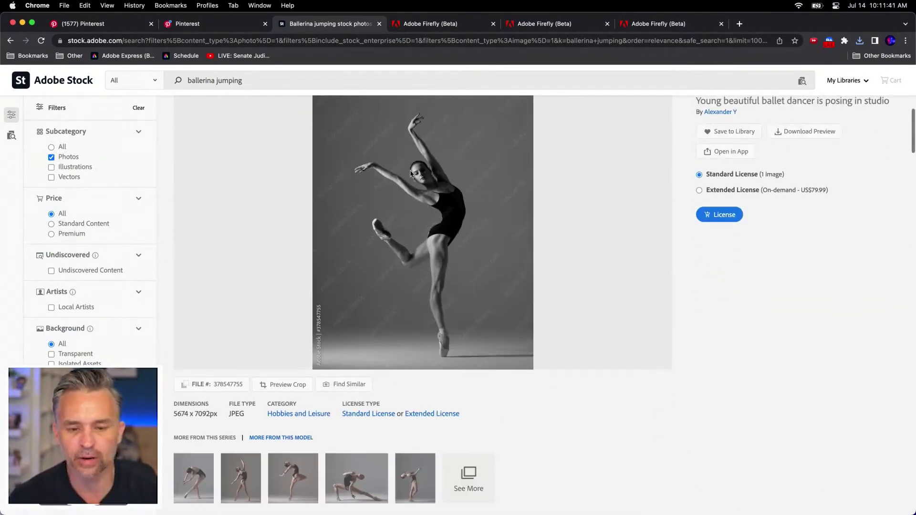
{"action": "scroll", "coordinate": [382, 357], "scroll_direction": "down", "scroll_amount": 4}
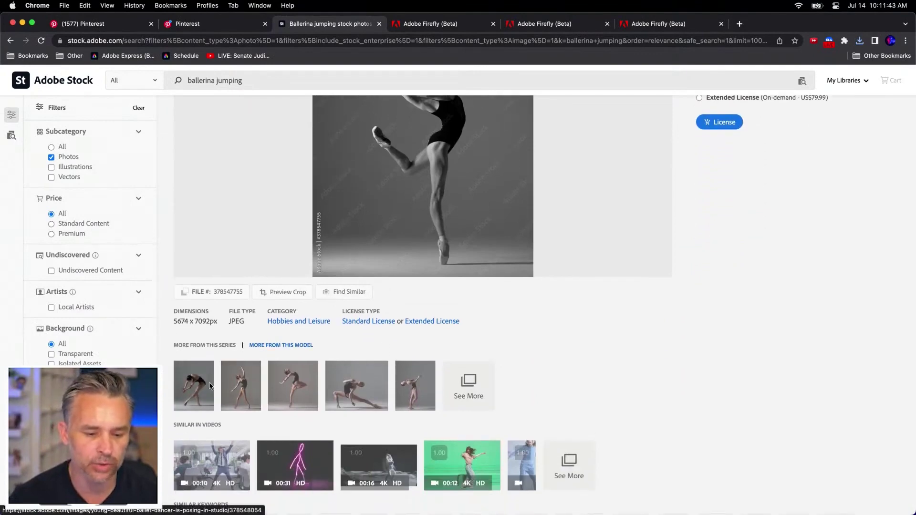
{"action": "left_click", "coordinate": [243, 389]}
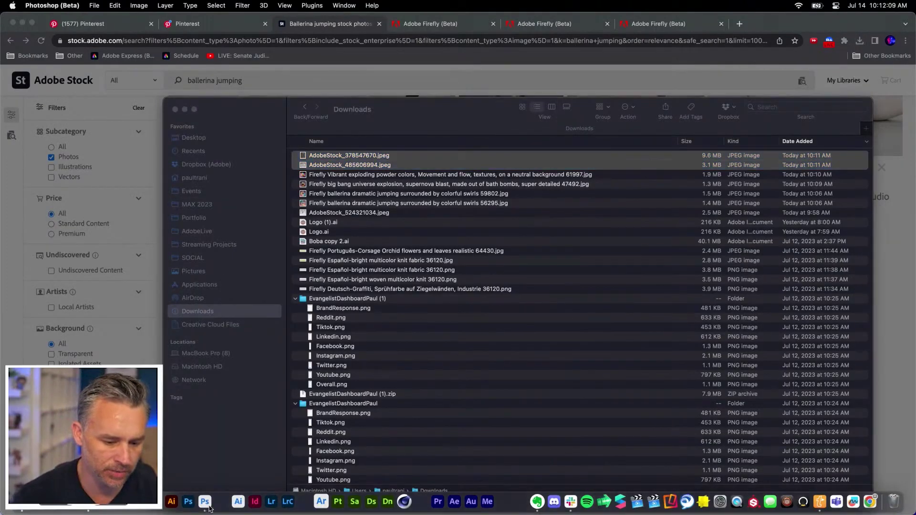
Step: Open the downloaded stock photos in Photoshop and use Reveal All to show the full canvas
{"action": "left_click", "coordinate": [208, 506]}
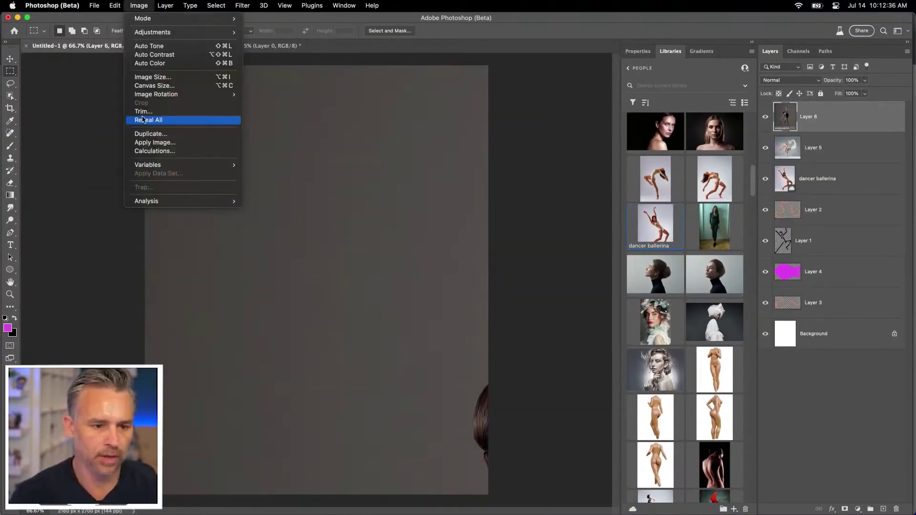
{"action": "left_click", "coordinate": [180, 119]}
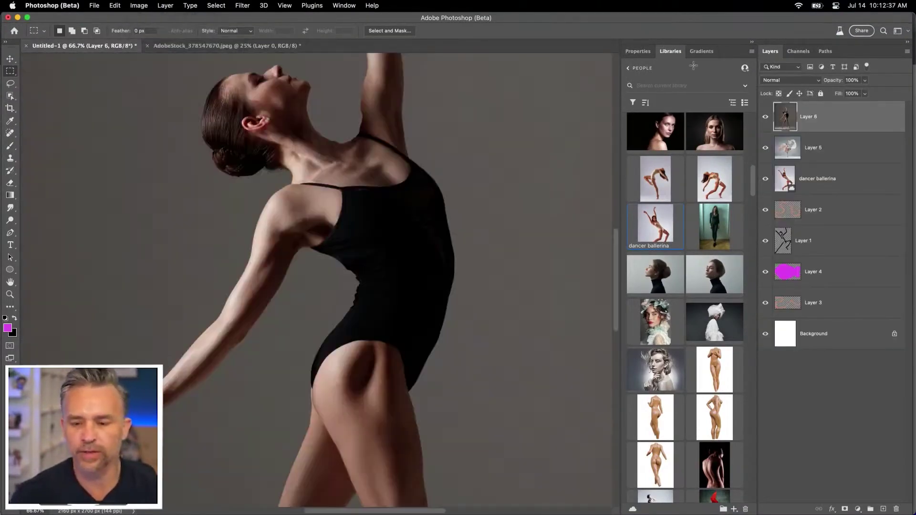
{"action": "left_click", "coordinate": [752, 42]}
Step: Move and enlarge the dancer image, then bring up transform options for Layer 7
{"action": "left_click_drag", "start_coordinate": [399, 283], "coordinate": [405, 292]}
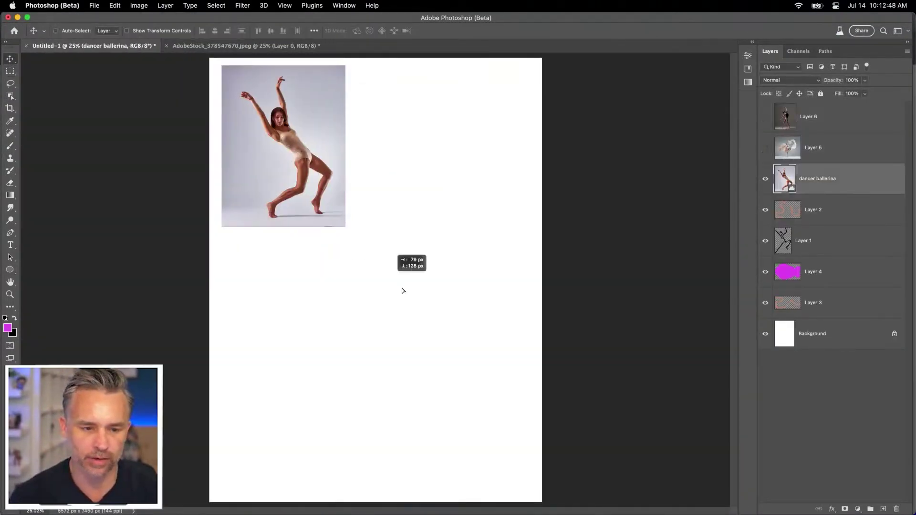
{"action": "key", "text": "super+t"}
{"action": "left_click_drag", "start_coordinate": [342, 214], "coordinate": [210, 93]}
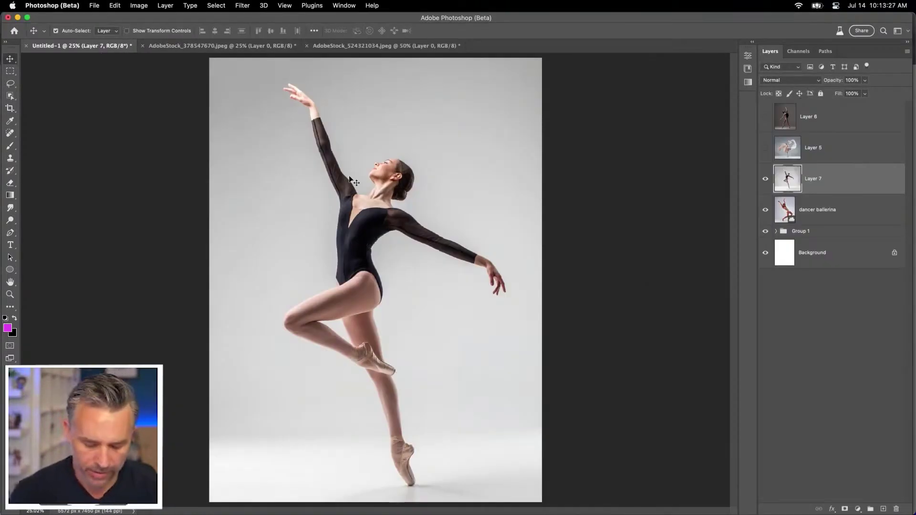
{"action": "key", "text": "super+t"}
{"action": "right_click", "coordinate": [333, 168]}
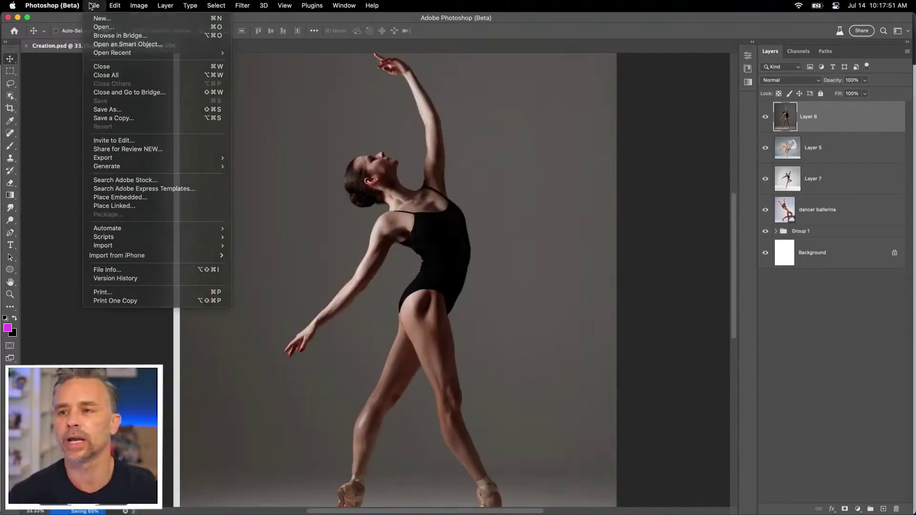
Step: Use Load Files into Stack to stack nine images from Downloads into a new document
{"action": "left_click", "coordinate": [91, 6]}
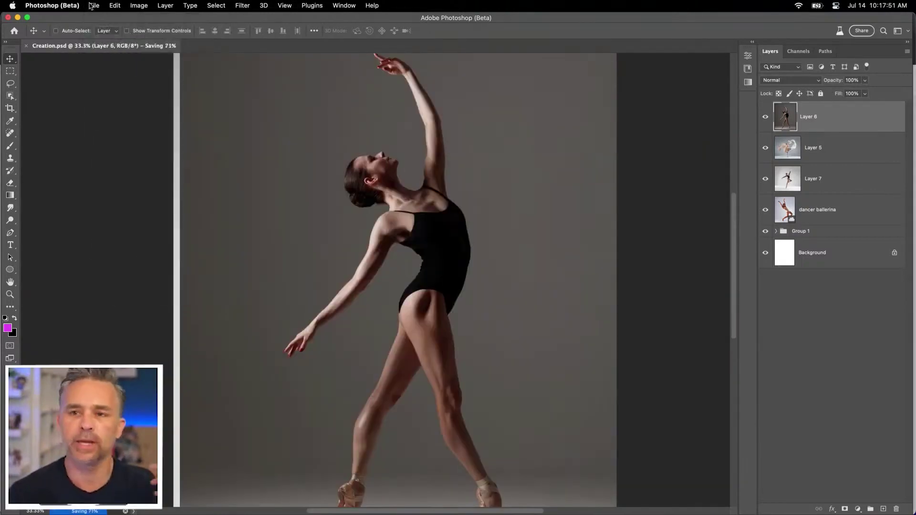
{"action": "left_click", "coordinate": [91, 6]}
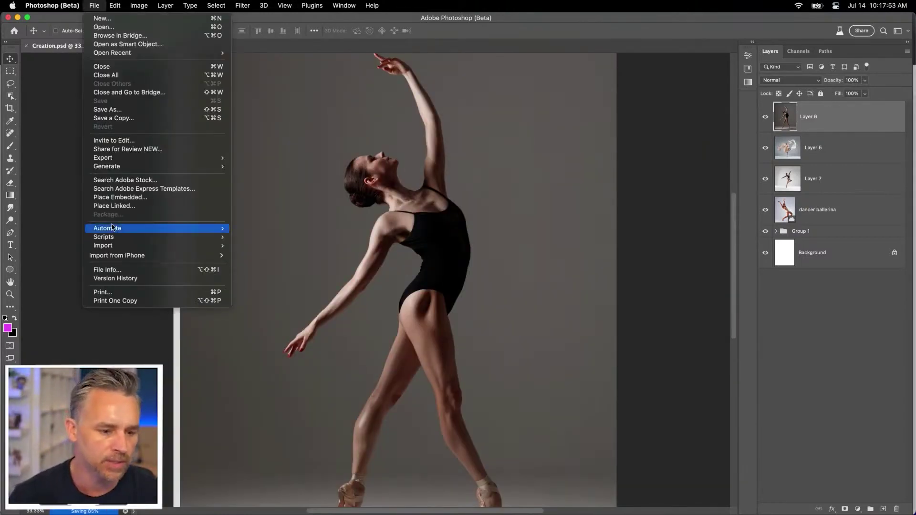
{"action": "mouse_move", "coordinate": [118, 237]}
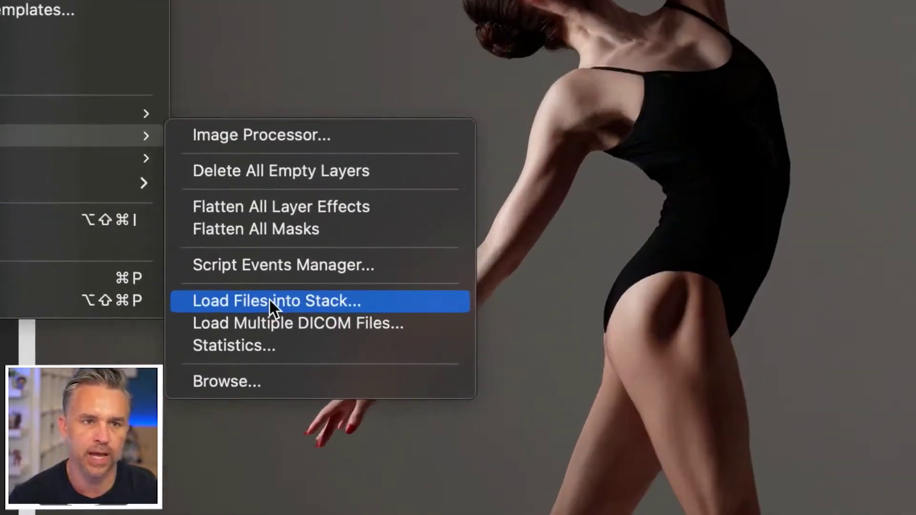
{"action": "left_click", "coordinate": [270, 302]}
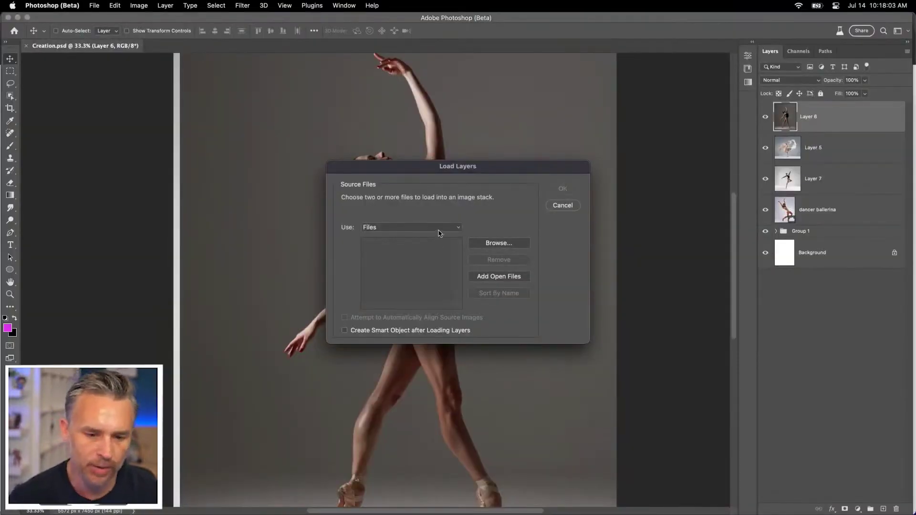
{"action": "left_click", "coordinate": [497, 245]}
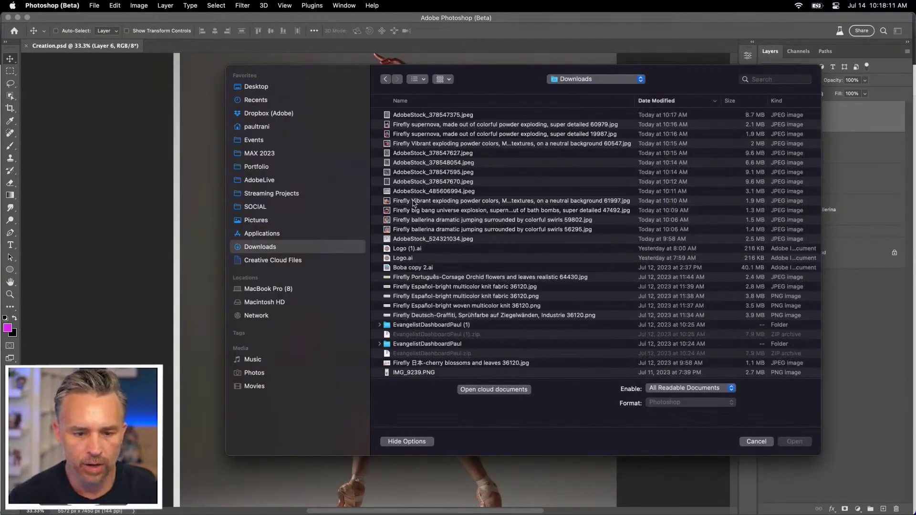
{"action": "left_click", "coordinate": [423, 192]}
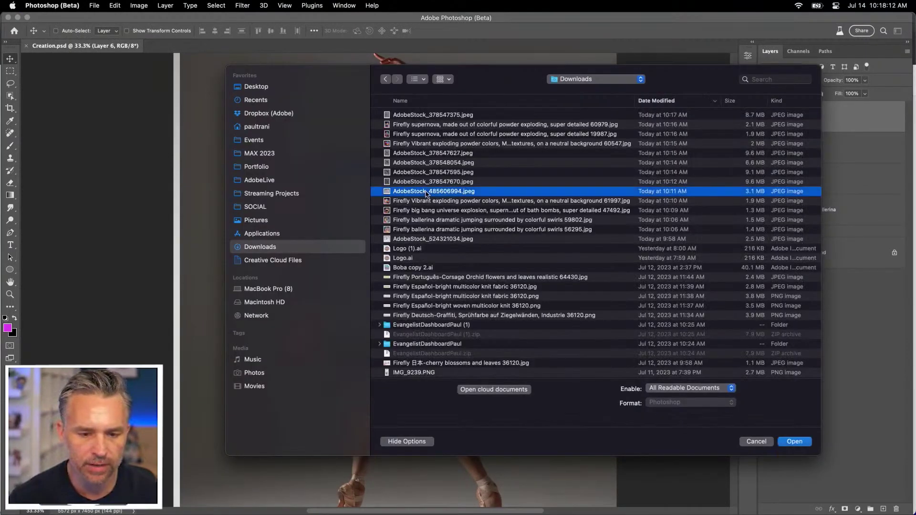
{"action": "left_click", "coordinate": [424, 116], "text": "shift"}
{"action": "key", "text": "Return"}
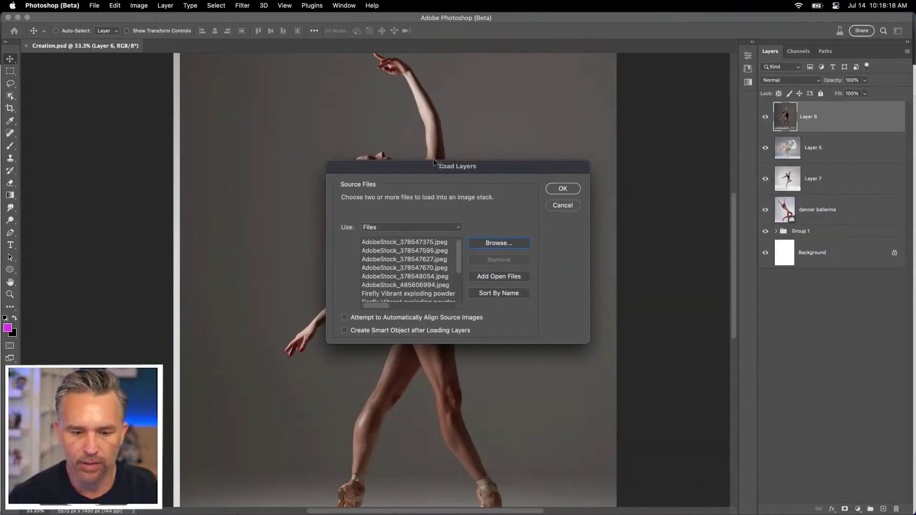
{"action": "left_click", "coordinate": [569, 189]}
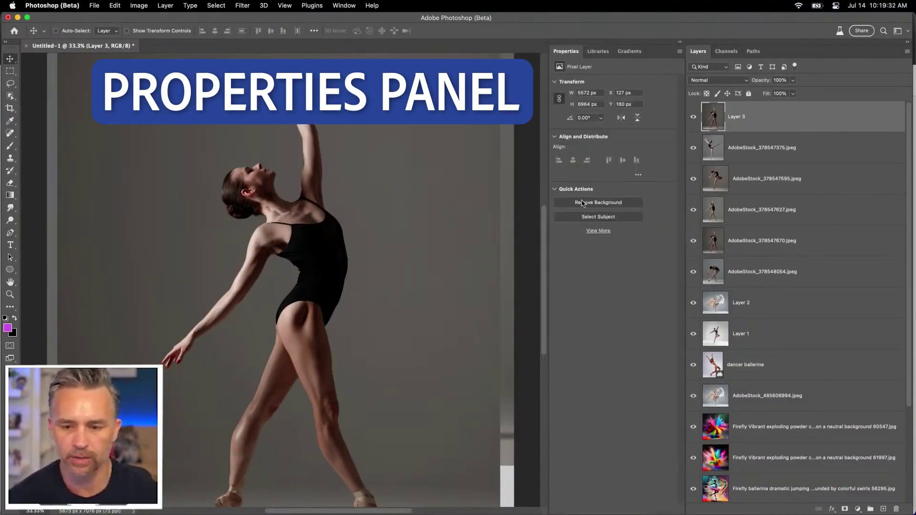
Step: Remove the background from Layer 3, convert it to a smart object and move it below the bursts group
{"action": "left_click", "coordinate": [583, 203]}
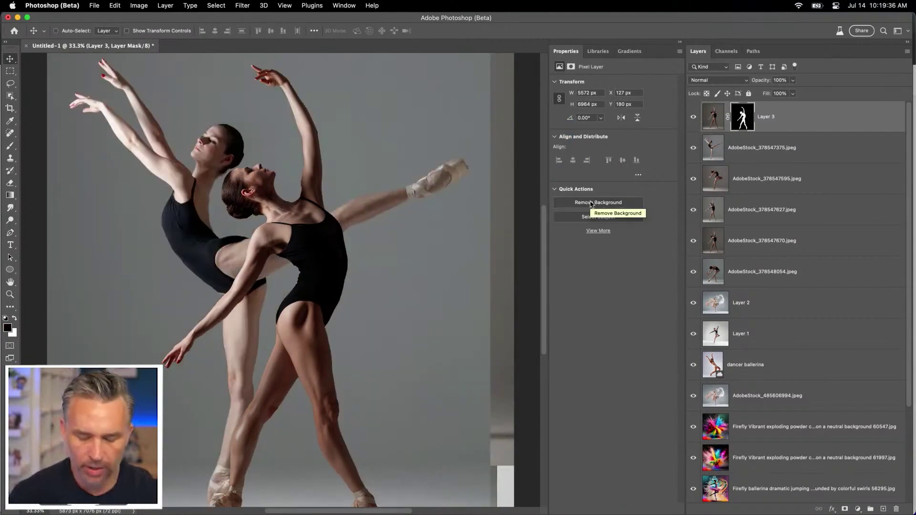
{"action": "right_click", "coordinate": [765, 117]}
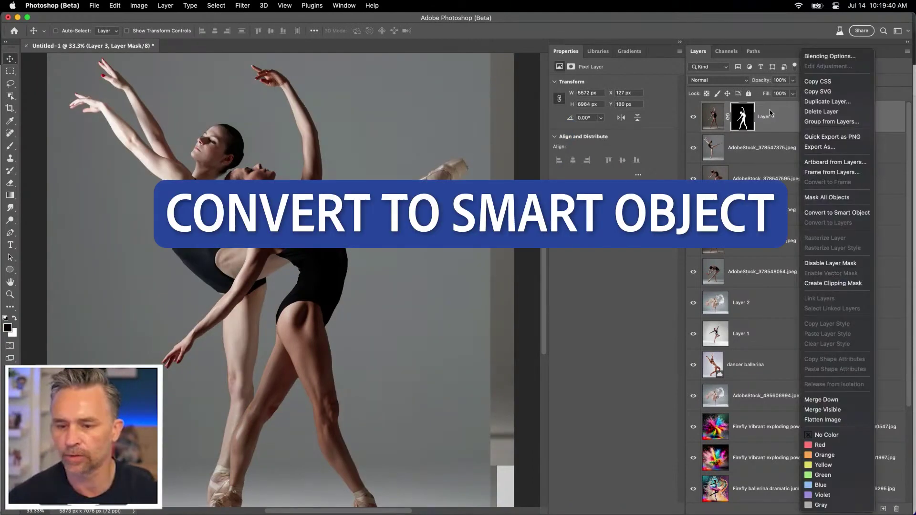
{"action": "left_click", "coordinate": [854, 225]}
{"action": "left_click", "coordinate": [764, 148]}
{"action": "left_click", "coordinate": [693, 117]}
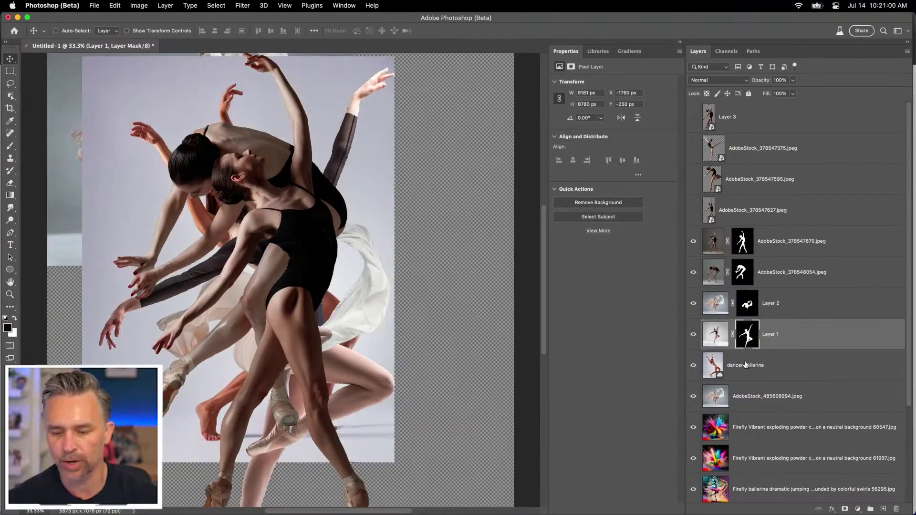
{"action": "left_click", "coordinate": [746, 365]}
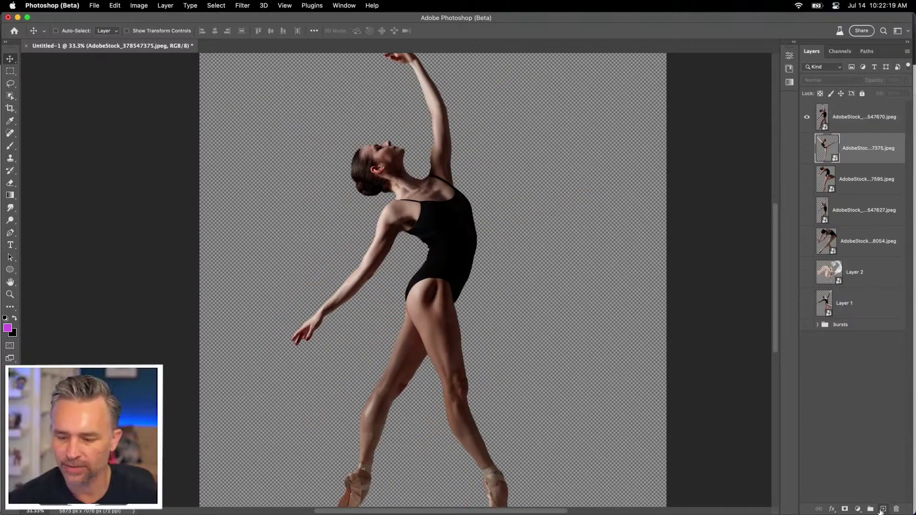
{"action": "left_click_drag", "start_coordinate": [850, 149], "coordinate": [828, 391]}
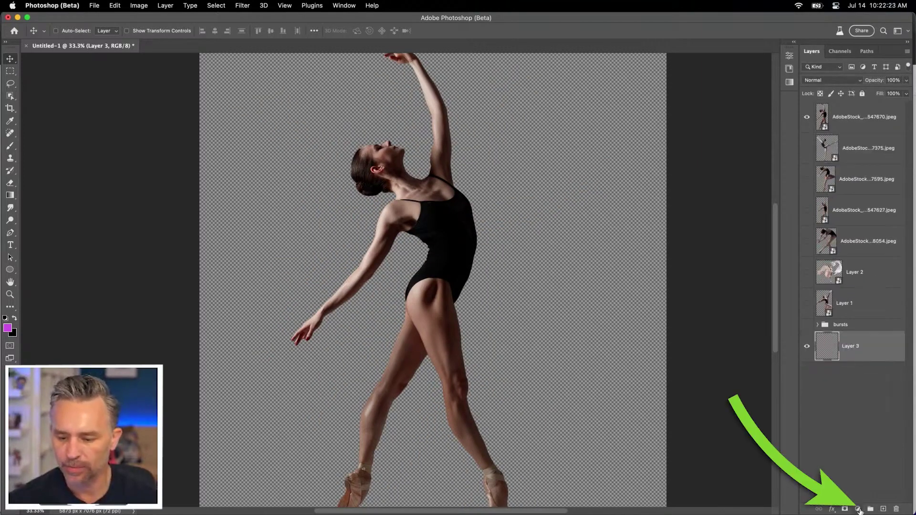
Step: Add a Gradient Fill layer with a pink preset in Radial style
{"action": "left_click", "coordinate": [858, 509]}
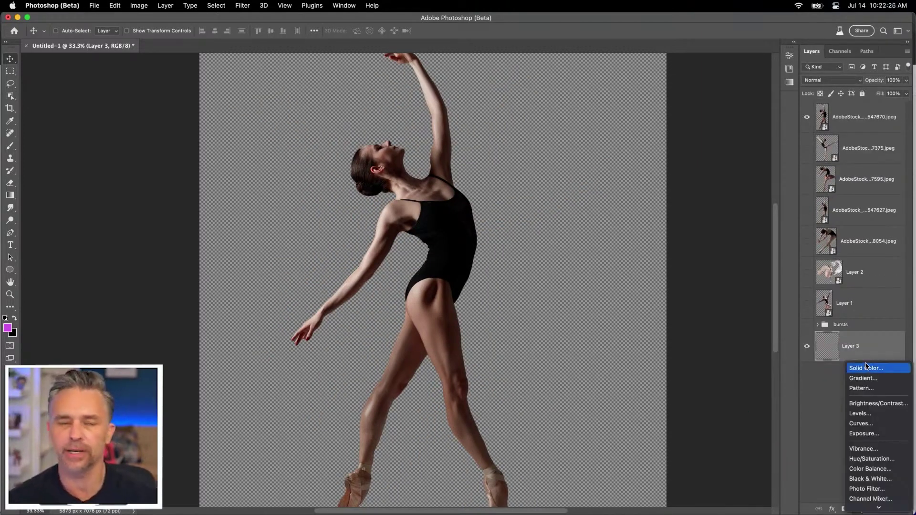
{"action": "left_click", "coordinate": [864, 378]}
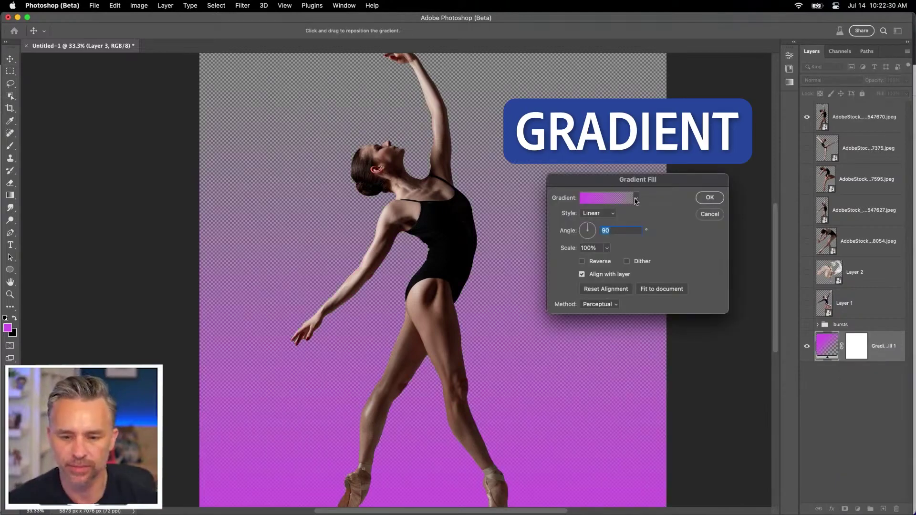
{"action": "left_click", "coordinate": [636, 199]}
{"action": "double_click", "coordinate": [667, 176]}
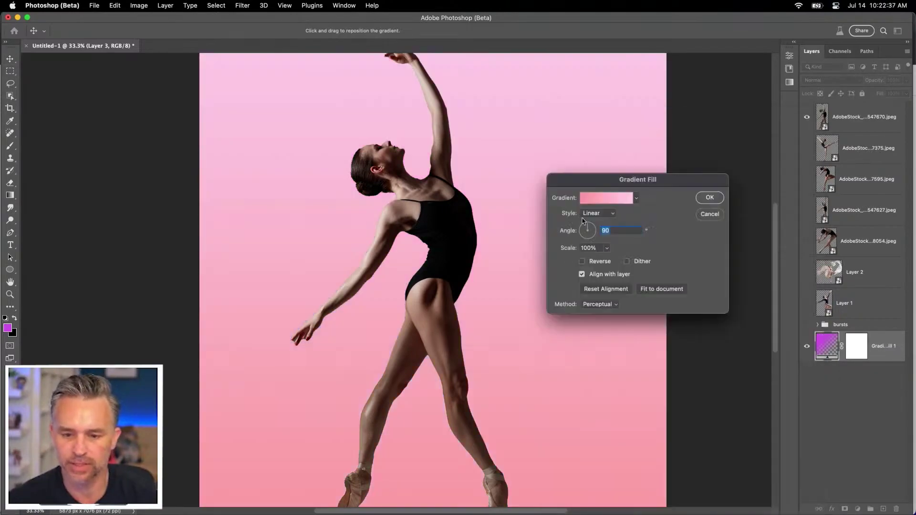
{"action": "left_click", "coordinate": [598, 214]}
{"action": "left_click", "coordinate": [594, 223]}
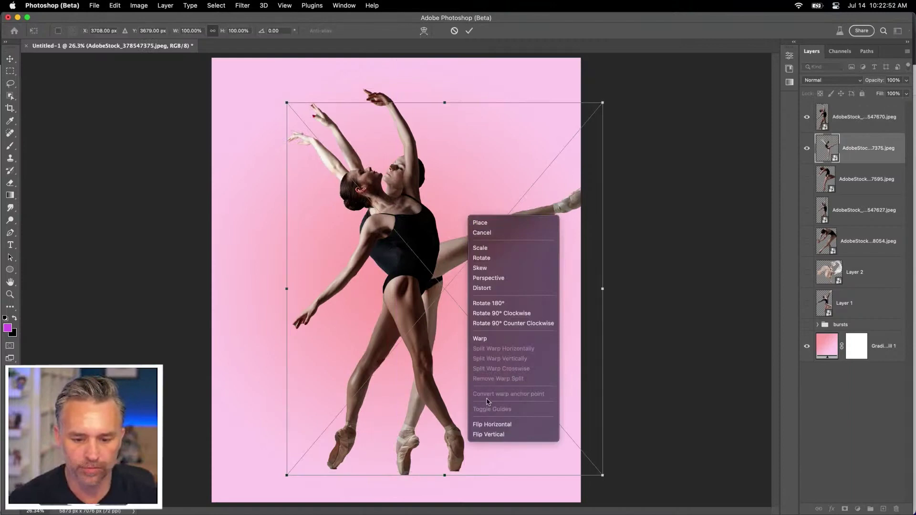
Step: Flip the added dancer horizontally and paint her layer mask with 49% brush flow
{"action": "left_click", "coordinate": [492, 424]}
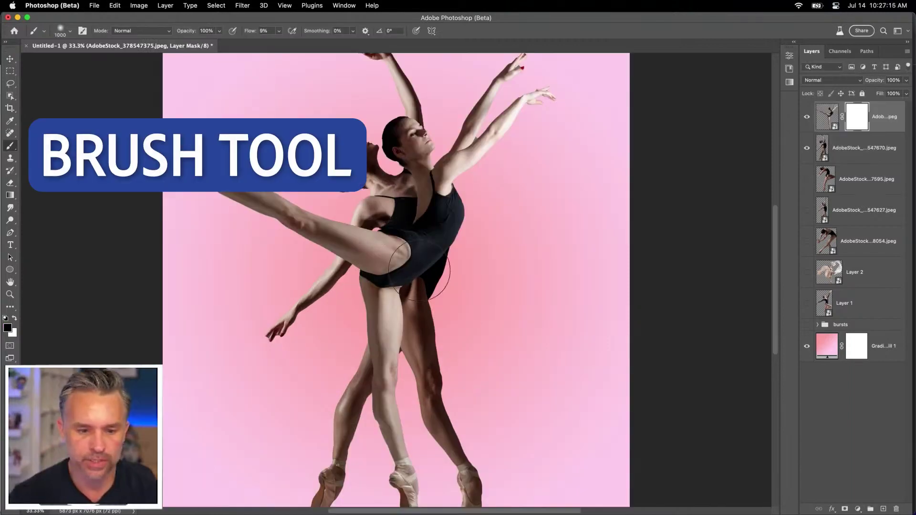
{"action": "mouse_move", "coordinate": [419, 271]}
{"action": "left_mouse_down"}
{"action": "mouse_move", "coordinate": [372, 258]}
{"action": "mouse_move", "coordinate": [427, 168]}
{"action": "mouse_move", "coordinate": [429, 205]}
{"action": "mouse_move", "coordinate": [419, 215]}
{"action": "mouse_move", "coordinate": [574, 65]}
{"action": "mouse_move", "coordinate": [420, 156]}
{"action": "mouse_move", "coordinate": [508, 108]}
{"action": "left_mouse_up"}
{"action": "key", "text": "shift+4"}
{"action": "key", "text": "shift+9"}
Step: Move the masked dancer lower in the stack, set her blend mode to Overlay, and show the next dancer
{"action": "key", "text": "v"}
{"action": "key", "text": "super+bracketleft"}
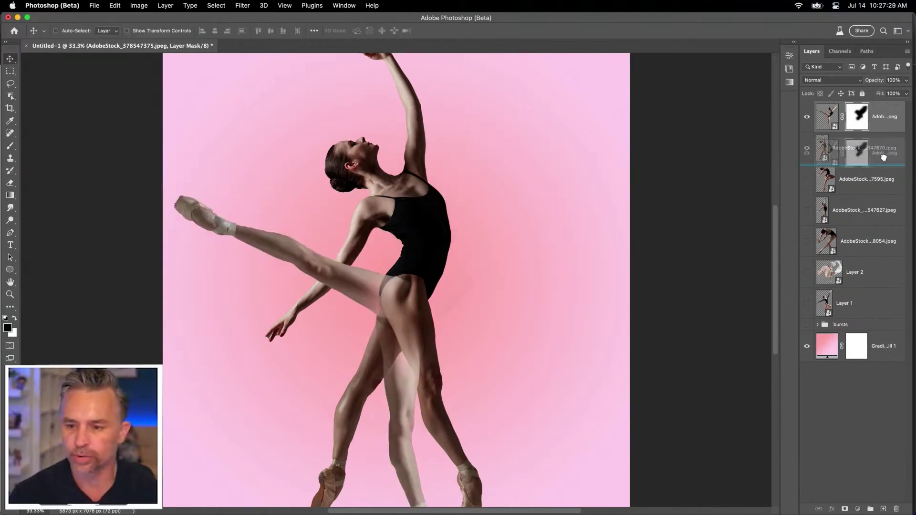
{"action": "left_click", "coordinate": [827, 148]}
{"action": "left_click", "coordinate": [827, 80]}
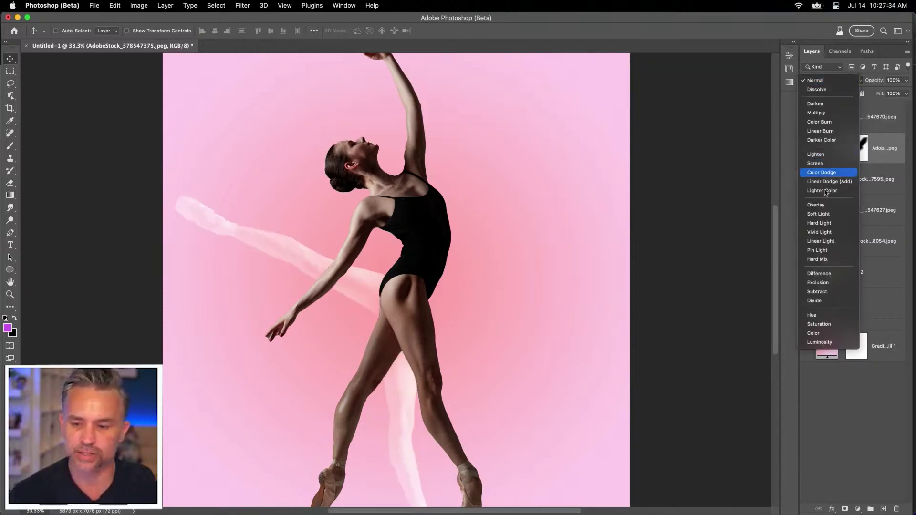
{"action": "left_click", "coordinate": [824, 205]}
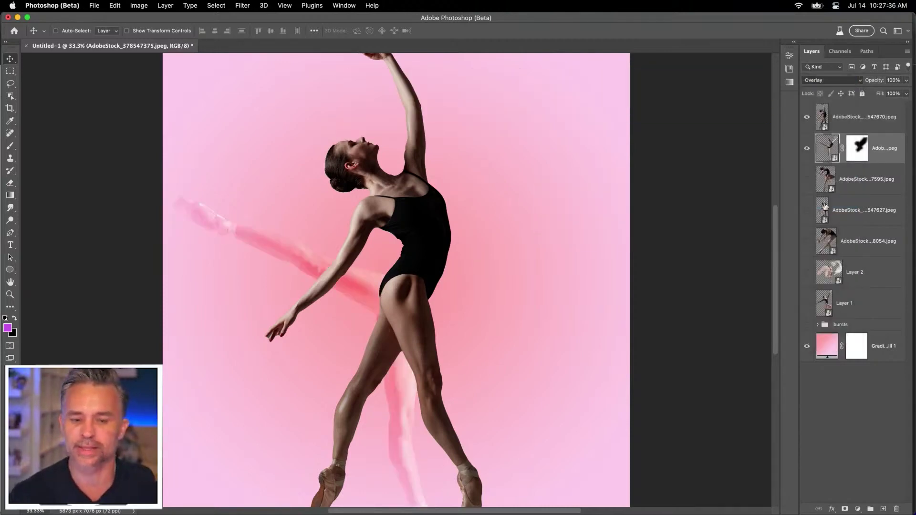
{"action": "left_click", "coordinate": [807, 148]}
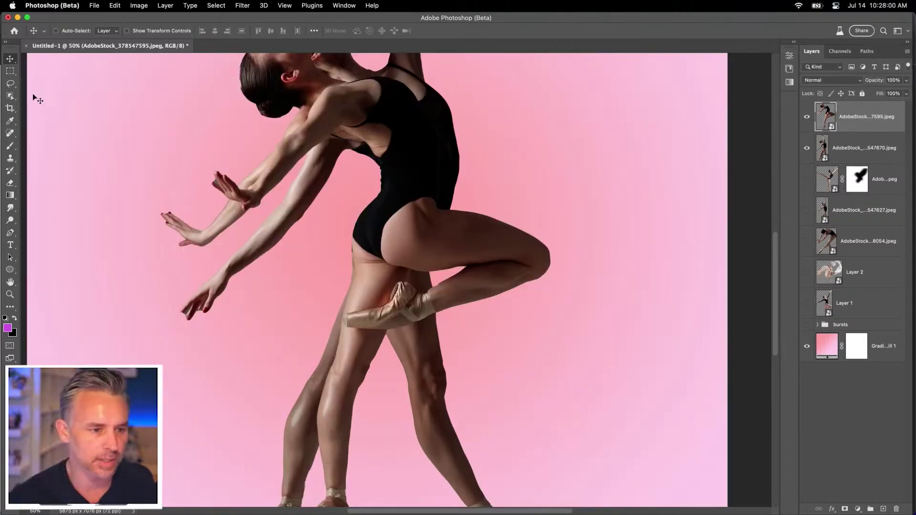
Step: Outline the top dancer's hip and bent leg with Object Selection and shift the piece left and down
{"action": "left_click", "coordinate": [10, 95]}
{"action": "left_click", "coordinate": [47, 92]}
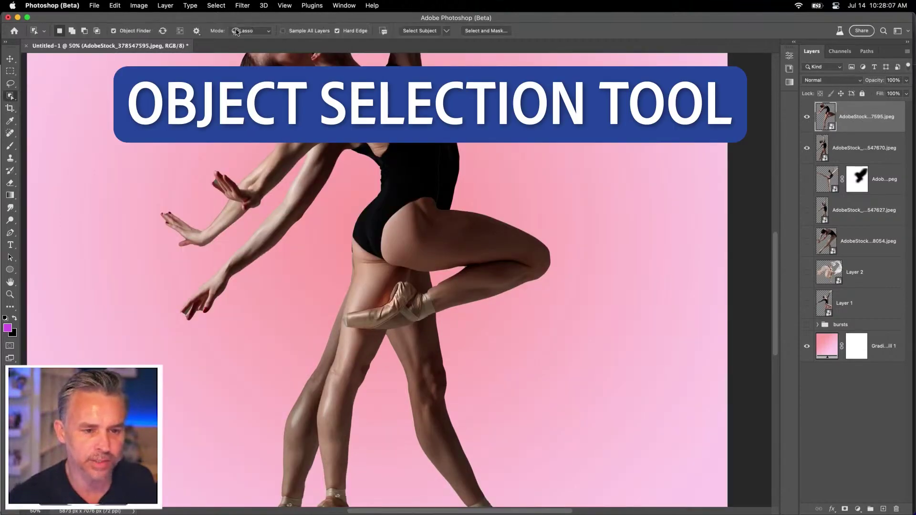
{"action": "mouse_move", "coordinate": [445, 270]}
{"action": "left_mouse_down"}
{"action": "mouse_move", "coordinate": [395, 272]}
{"action": "mouse_move", "coordinate": [376, 257]}
{"action": "mouse_move", "coordinate": [513, 217]}
{"action": "left_mouse_up"}
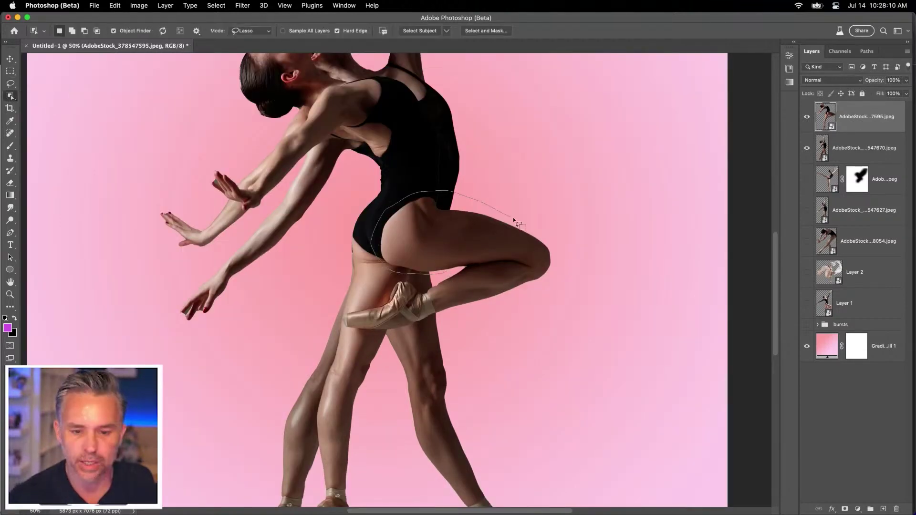
{"action": "left_click_drag", "start_coordinate": [464, 323], "coordinate": [413, 329]}
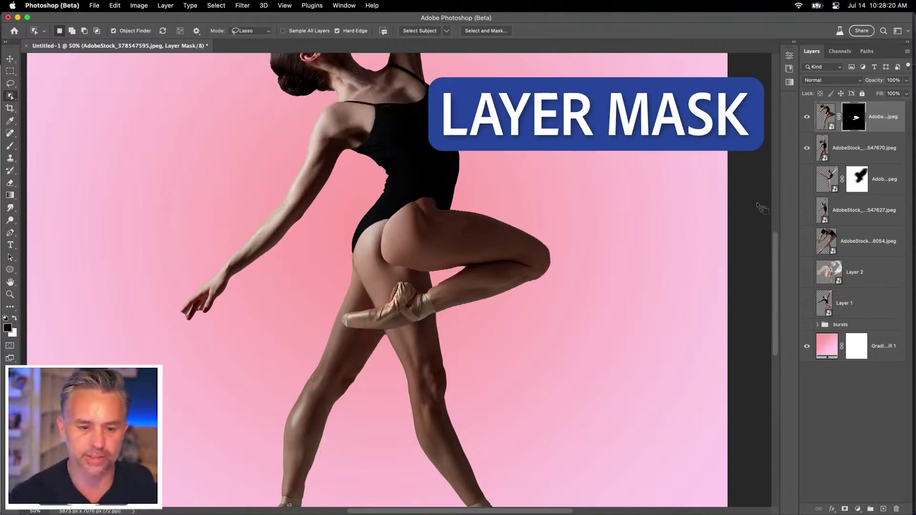
{"action": "key", "text": "v"}
{"action": "left_click_drag", "start_coordinate": [343, 177], "coordinate": [312, 189]}
Step: Reposition the copied dancer and zoom to 100% on her arms for mask painting
{"action": "key", "text": "super+minus"}
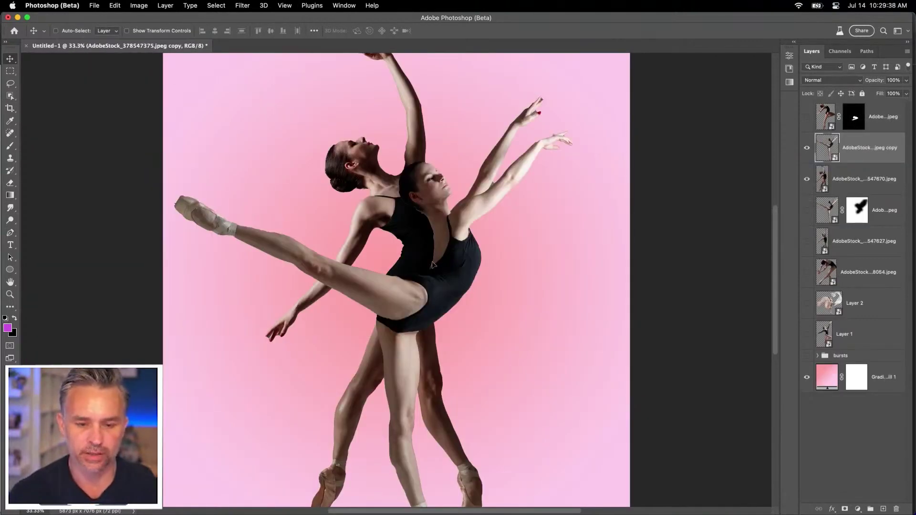
{"action": "mouse_move", "coordinate": [429, 224]}
{"action": "left_mouse_down"}
{"action": "mouse_move", "coordinate": [420, 221]}
{"action": "mouse_move", "coordinate": [427, 219]}
{"action": "left_mouse_up"}
{"action": "key", "text": "super+plus"}
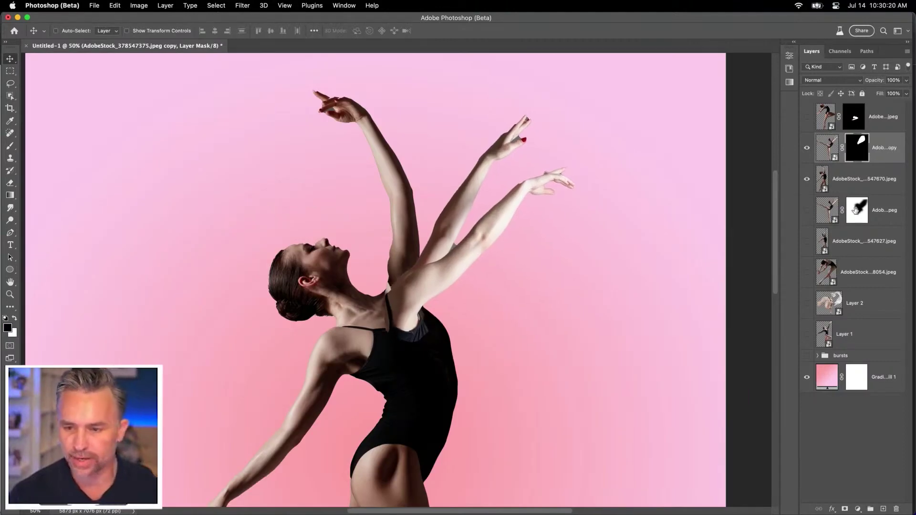
{"action": "key", "text": "super+plus"}
{"action": "key", "text": "super+plus"}
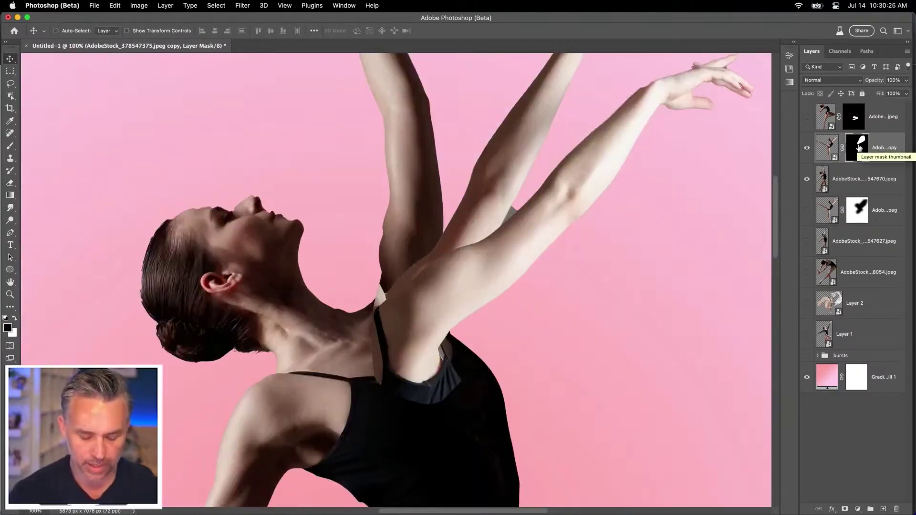
{"action": "key", "text": "b"}
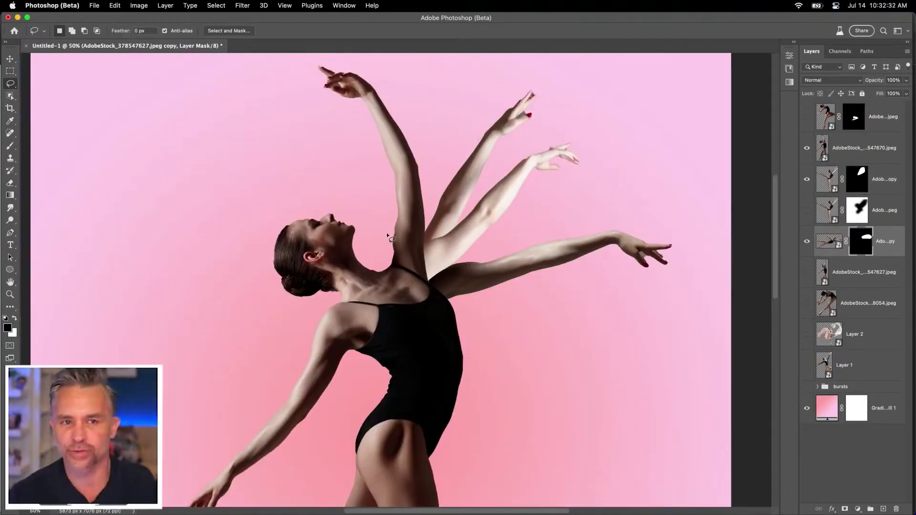
Step: Show the AdobeStock_378548054 dancer layer, flip it horizontally with Free Transform, and nudge it into place
{"action": "left_click", "coordinate": [807, 308]}
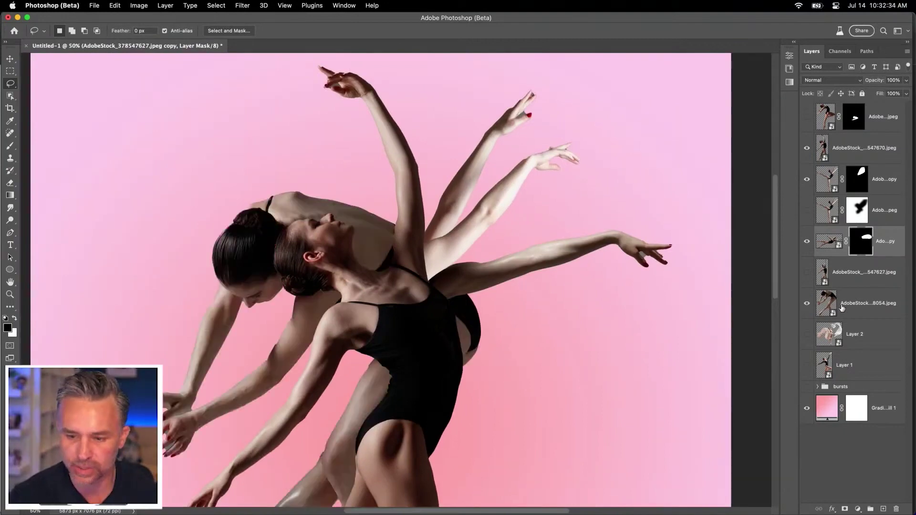
{"action": "left_click", "coordinate": [839, 305]}
{"action": "scroll", "coordinate": [326, 357], "scroll_direction": "down", "scroll_amount": 5}
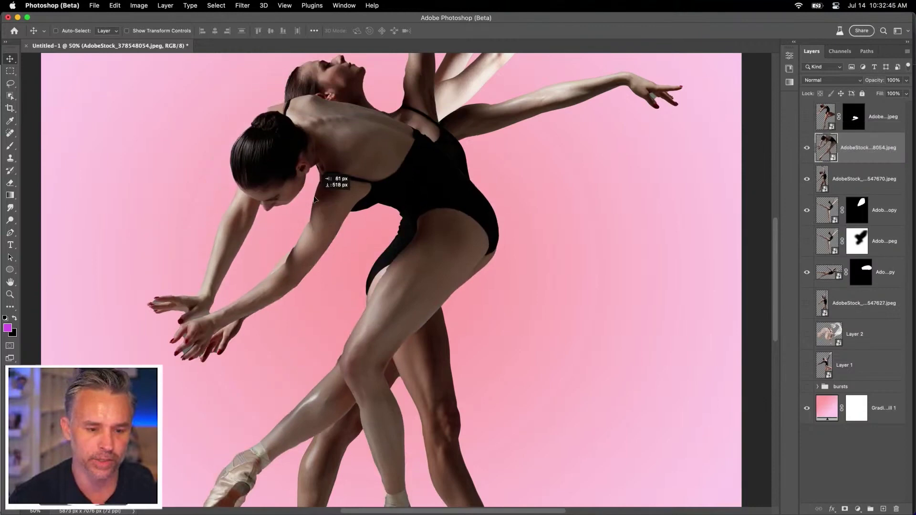
{"action": "key", "text": "super+t"}
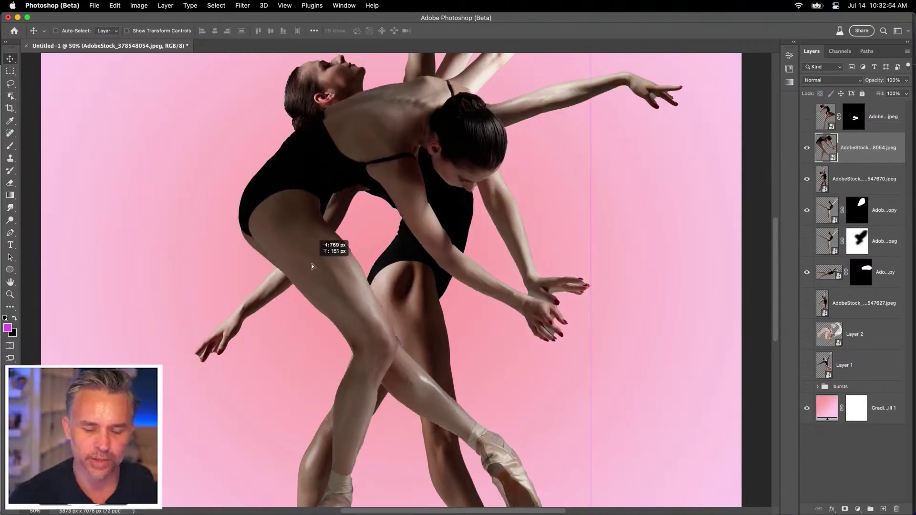
{"action": "left_click_drag", "start_coordinate": [317, 241], "coordinate": [318, 242]}
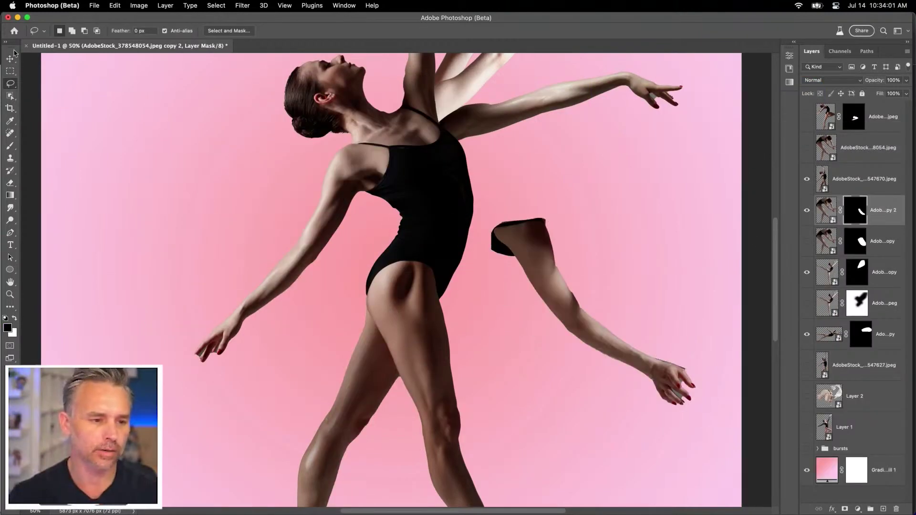
Step: Move the masked copy 2 arm-and-shoulder piece across the ballerina's torso and raise it in the stack
{"action": "left_click", "coordinate": [11, 58]}
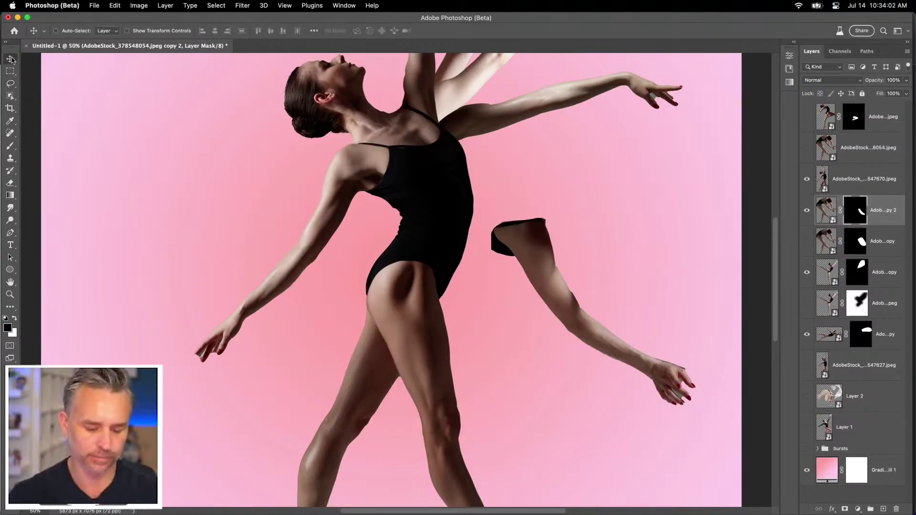
{"action": "left_click_drag", "start_coordinate": [428, 210], "coordinate": [266, 144]}
{"action": "key", "text": "super+]"}
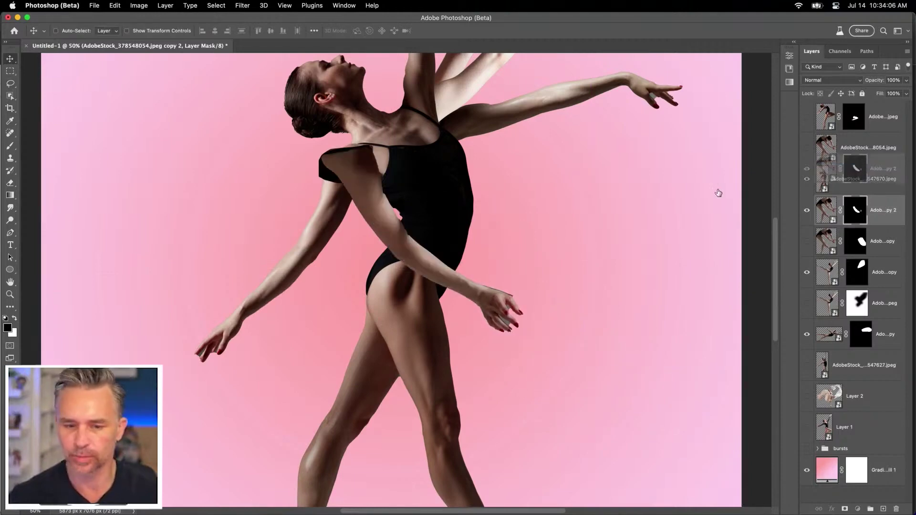
{"action": "key", "text": "super+2"}
{"action": "left_click_drag", "start_coordinate": [366, 171], "coordinate": [373, 181]}
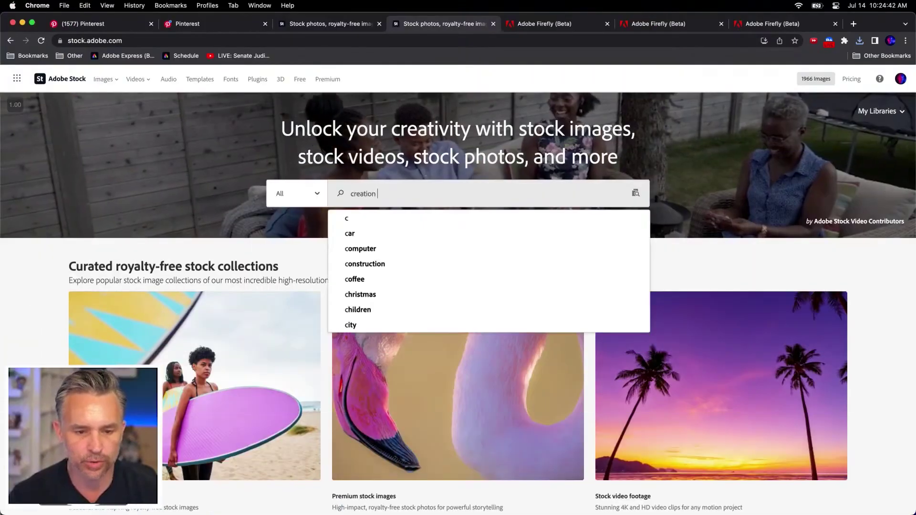
Step: Search Adobe Stock for 'creation of universe' images and browse the results
{"action": "type", "text": "of"}
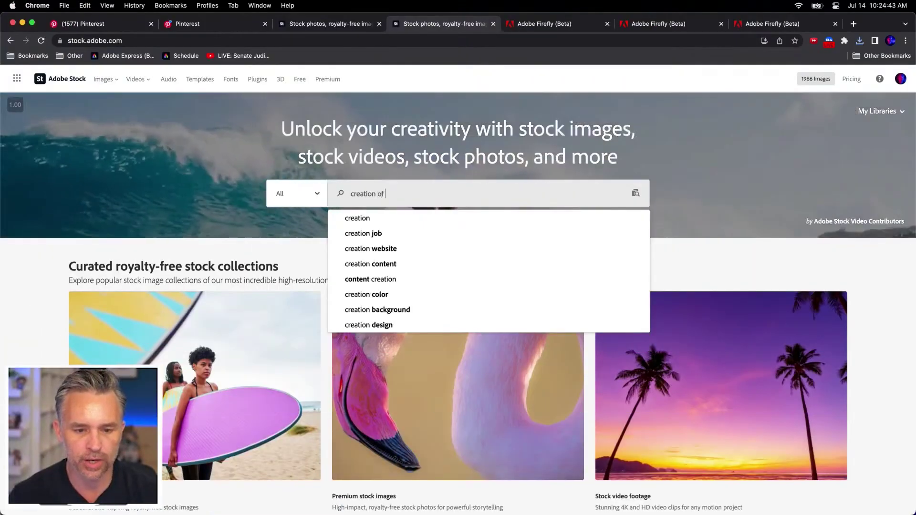
{"action": "type", "text": " universe"}
{"action": "key", "text": "Return"}
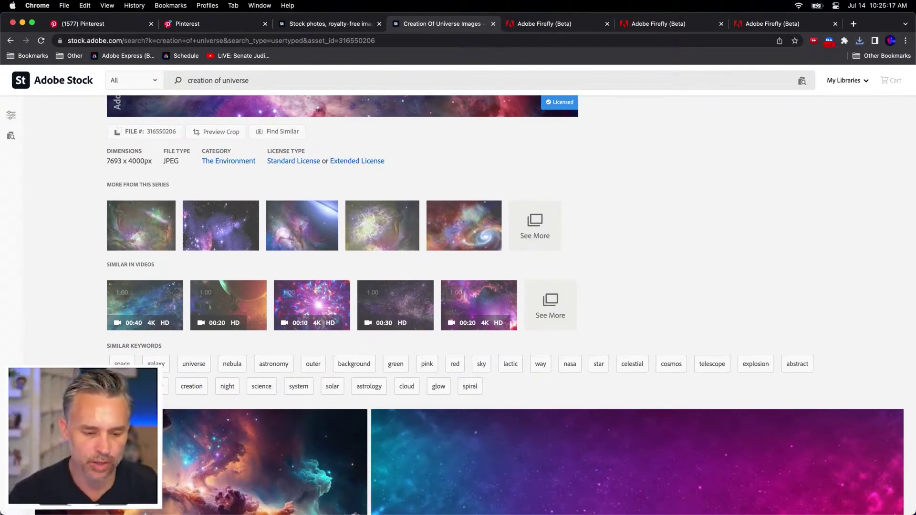
{"action": "scroll", "coordinate": [73, 226], "scroll_direction": "down", "scroll_amount": 8}
{"action": "scroll", "coordinate": [73, 226], "scroll_direction": "up", "scroll_amount": 6}
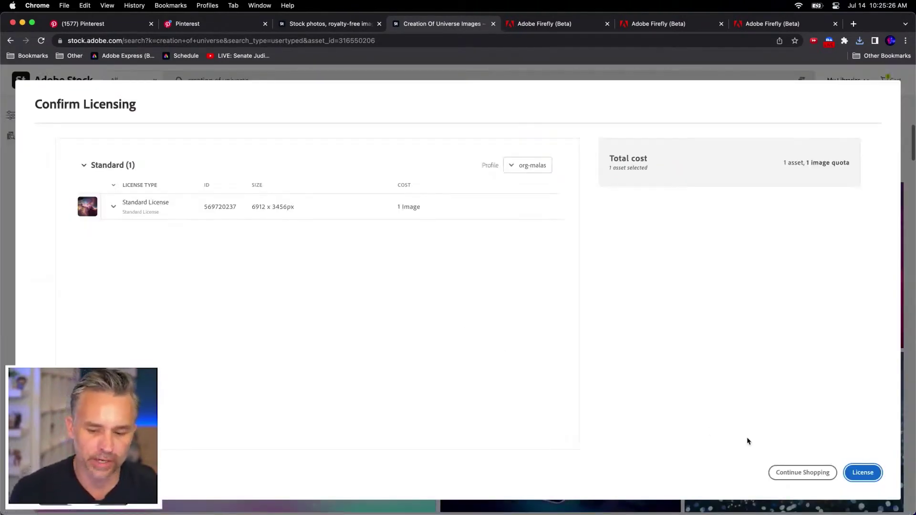
Step: License the colourful nebula image 569720237 and view its detail page
{"action": "left_click", "coordinate": [863, 472]}
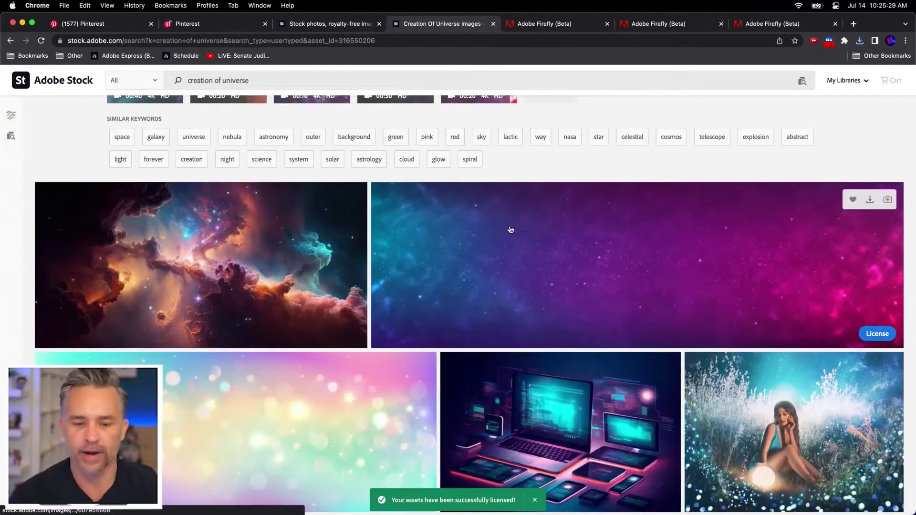
{"action": "left_click", "coordinate": [182, 288]}
{"action": "scroll", "coordinate": [310, 391], "scroll_direction": "down", "scroll_amount": 2}
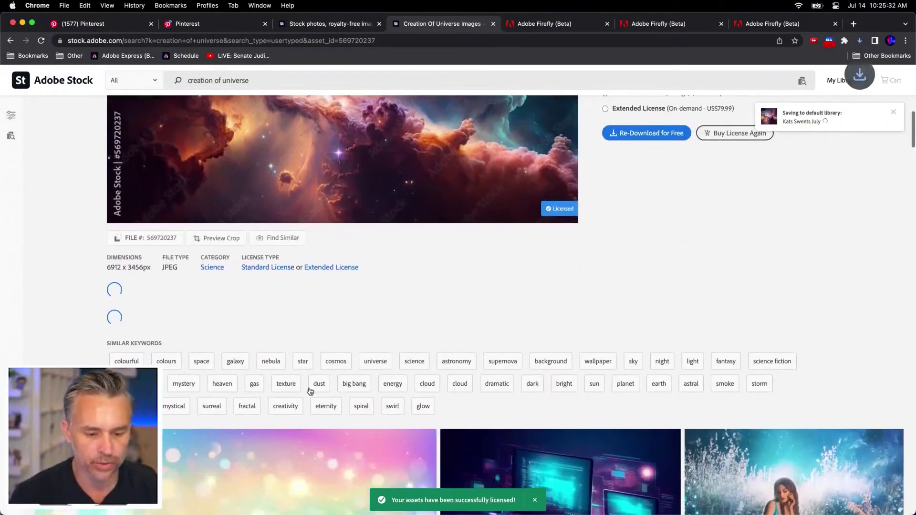
{"action": "scroll", "coordinate": [191, 358], "scroll_direction": "down", "scroll_amount": 2}
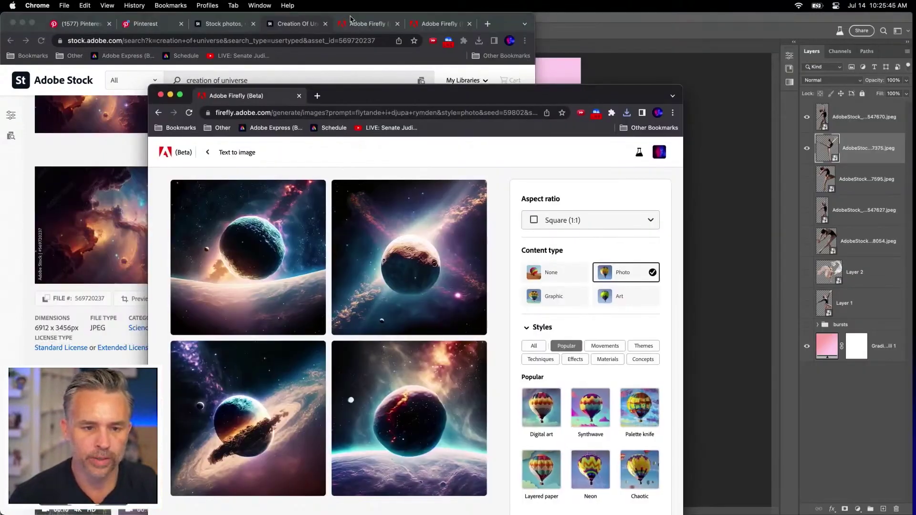
Step: Generate Firefly art from the prompt 'universe nebula colorful, cosmos, galaxy, energy, surreal, mystical'
{"action": "left_click", "coordinate": [317, 95]}
{"action": "type", "text": "niver"}
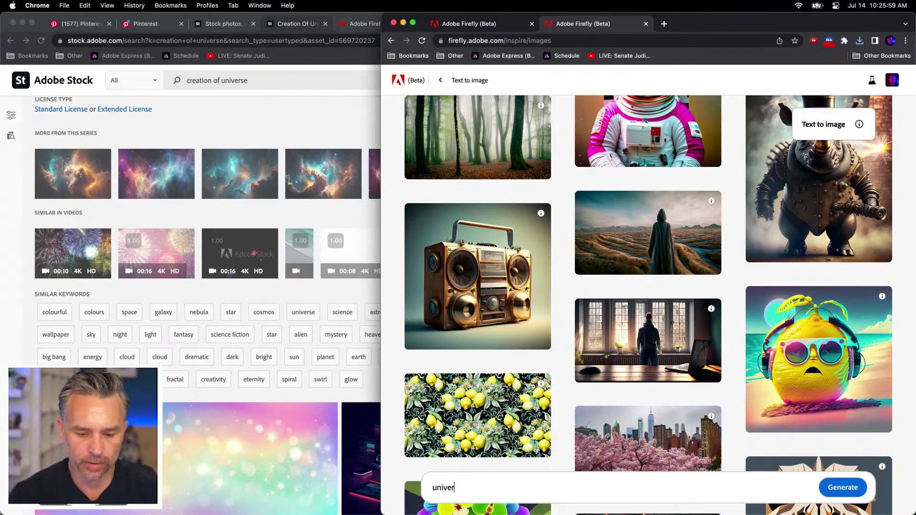
{"action": "type", "text": "se ne"}
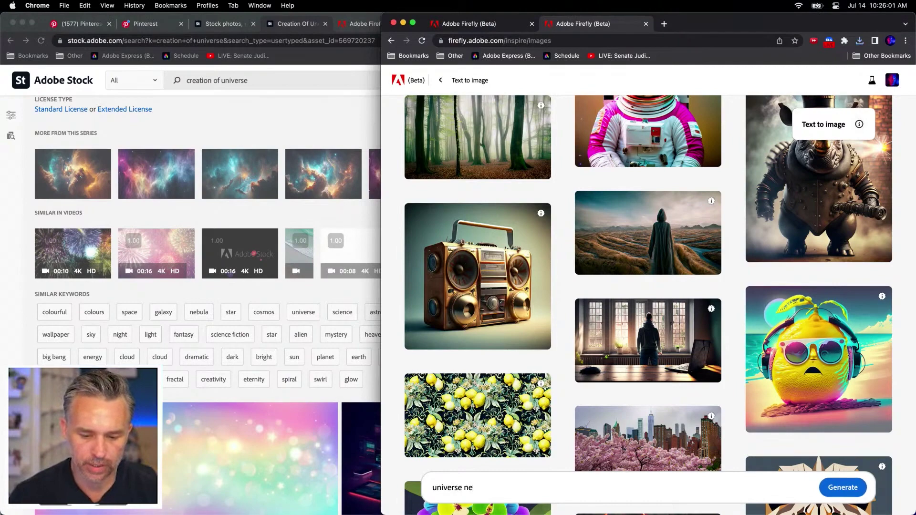
{"action": "type", "text": "bula colorful,"}
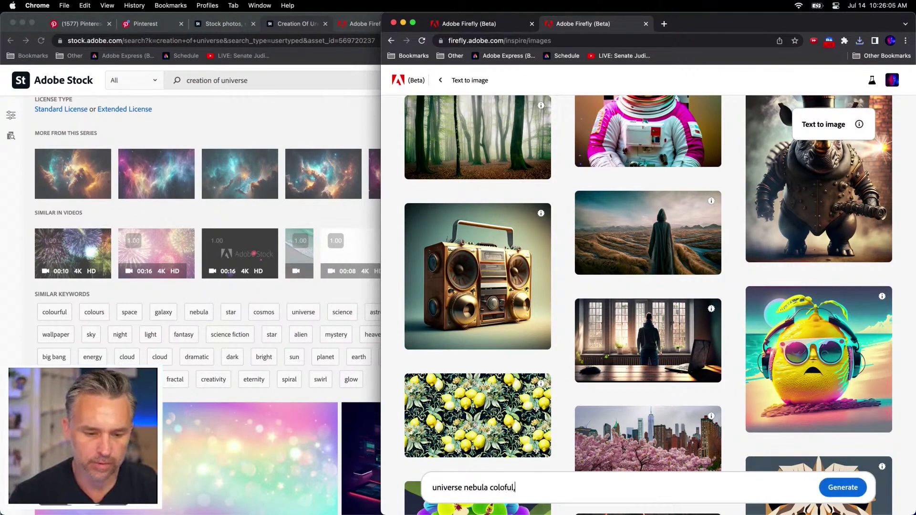
{"action": "type", "text": " cosmos, ga"}
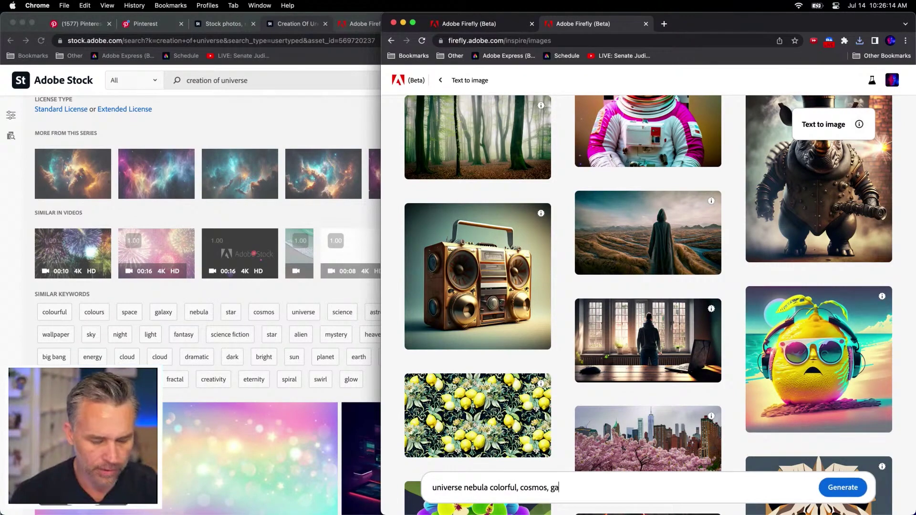
{"action": "type", "text": "laxy, ener"}
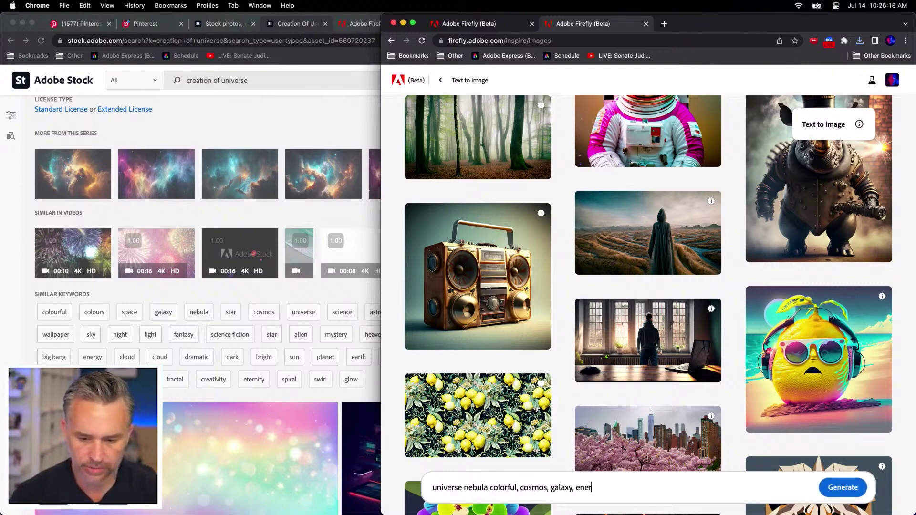
{"action": "type", "text": "gy, surreal,"}
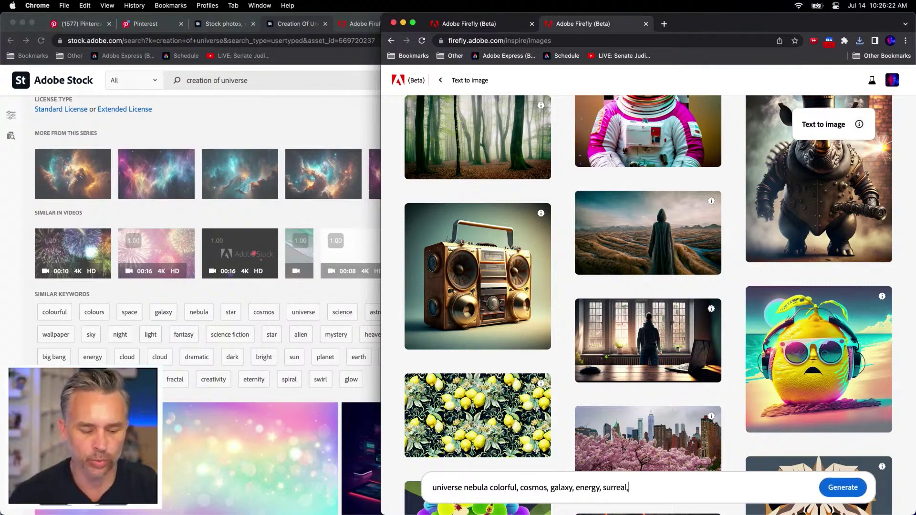
{"action": "type", "text": " mystical"}
{"action": "key", "text": "Return"}
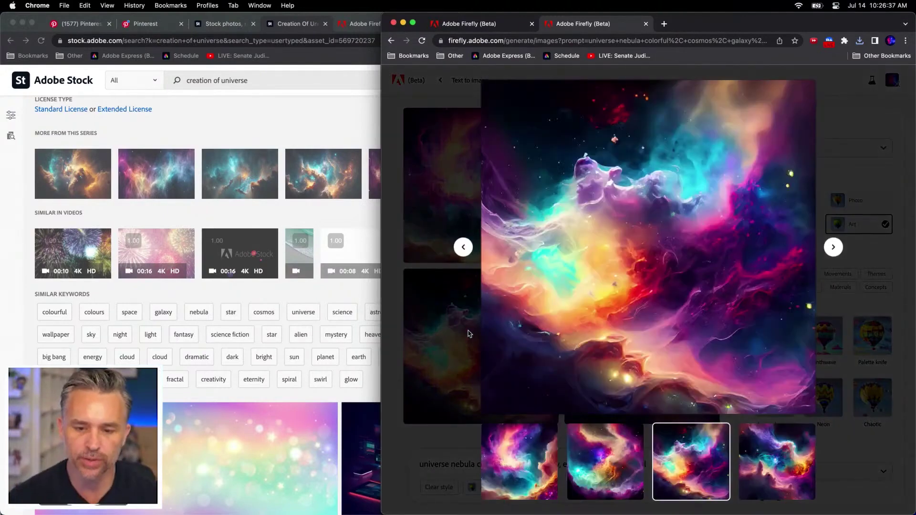
{"action": "mouse_move", "coordinate": [616, 212]}
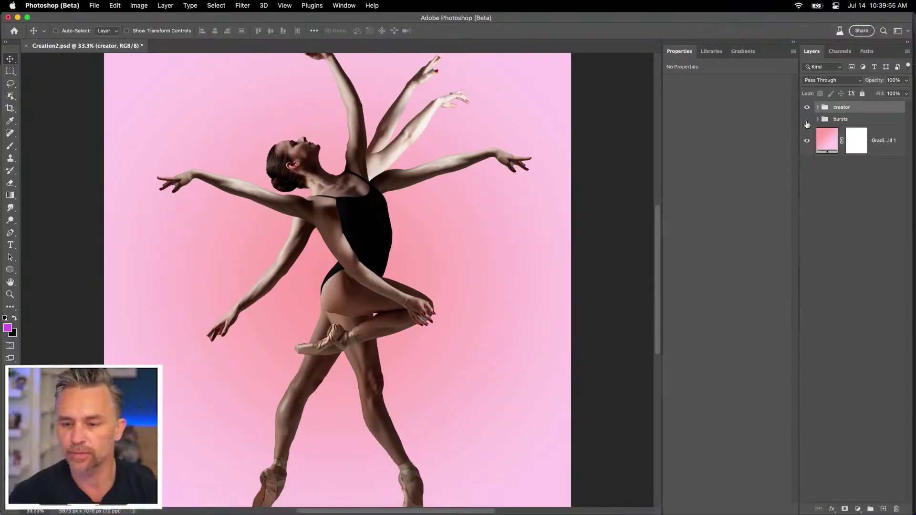
Step: Show the bursts group, then set the Stock nebula as the background, rotated 90°
{"action": "left_click", "coordinate": [807, 120]}
{"action": "left_click_drag", "start_coordinate": [847, 125], "coordinate": [883, 105]}
{"action": "key", "text": "super+z"}
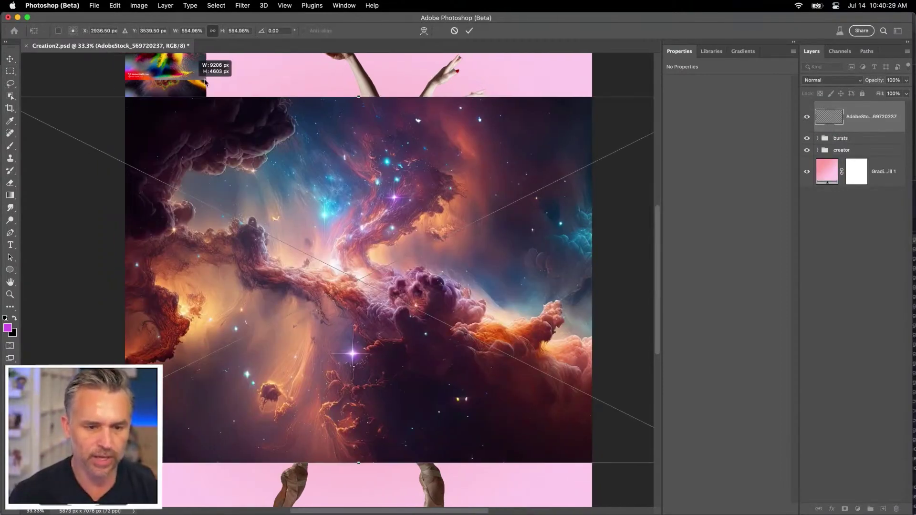
{"action": "type", "text": "90"}
{"action": "key", "text": "super+minus"}
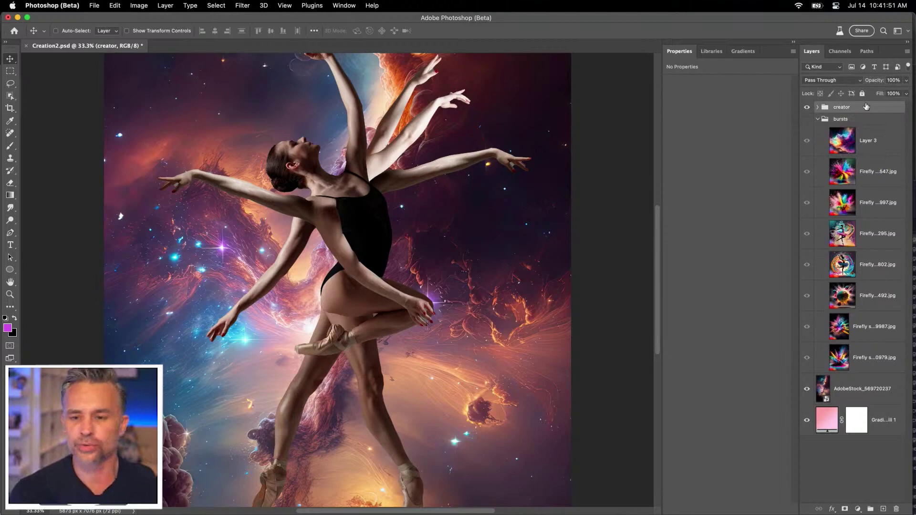
Step: Find 'whale' across all libraries and place the Whale model behind the dancer
{"action": "left_click", "coordinate": [711, 52]}
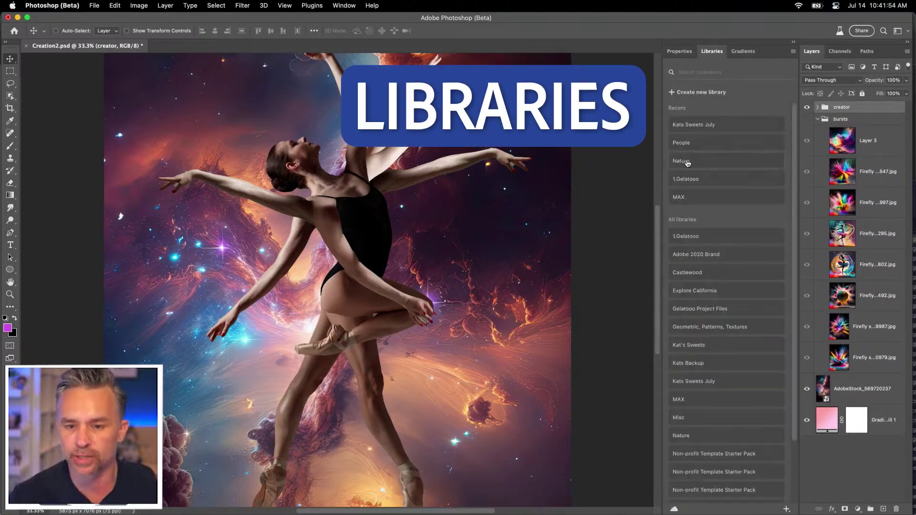
{"action": "left_click", "coordinate": [691, 164]}
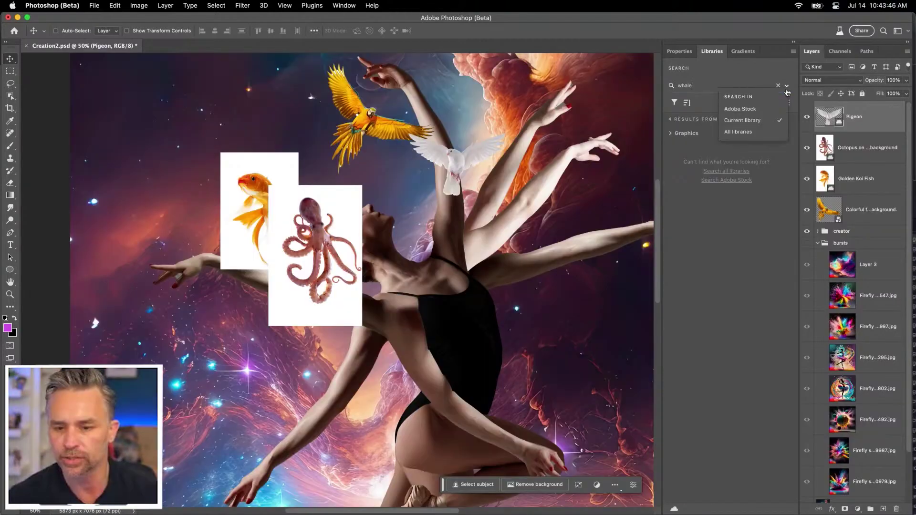
{"action": "left_click", "coordinate": [771, 131]}
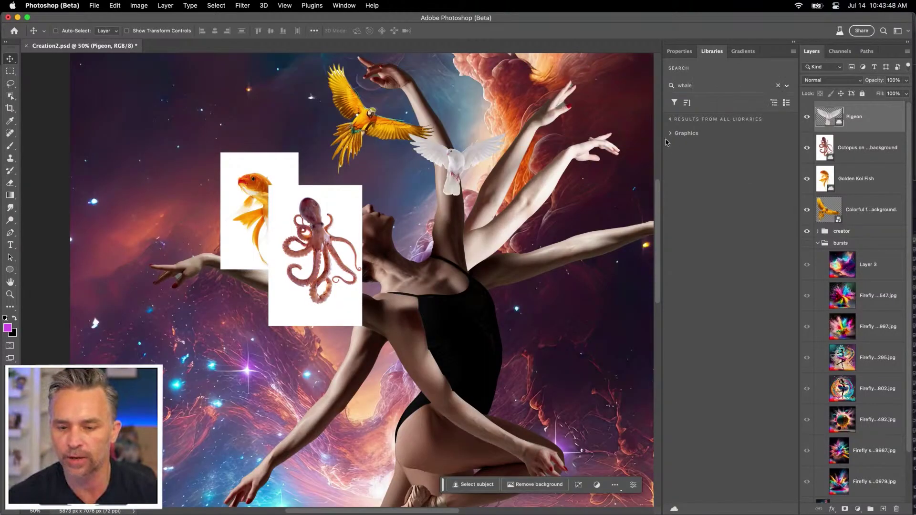
{"action": "left_click", "coordinate": [683, 133]}
{"action": "left_click_drag", "start_coordinate": [703, 167], "coordinate": [316, 184]}
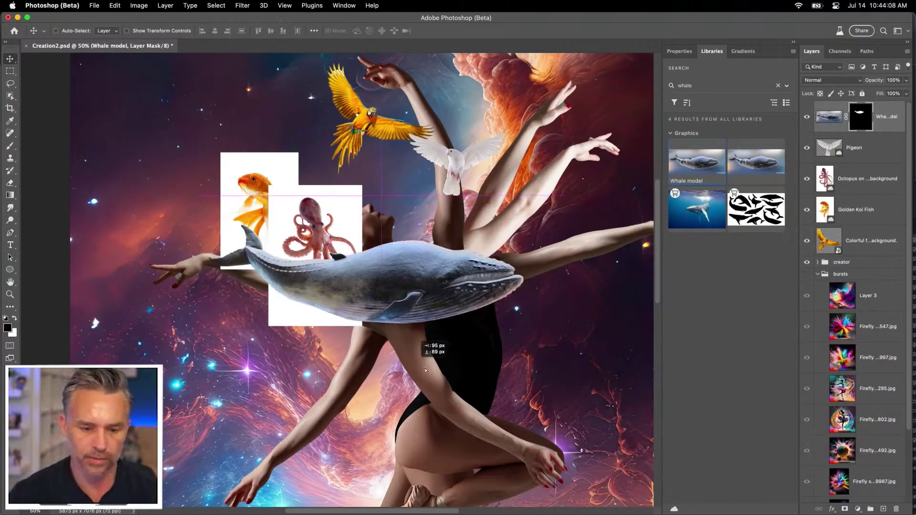
{"action": "left_click_drag", "start_coordinate": [470, 336], "coordinate": [630, 269]}
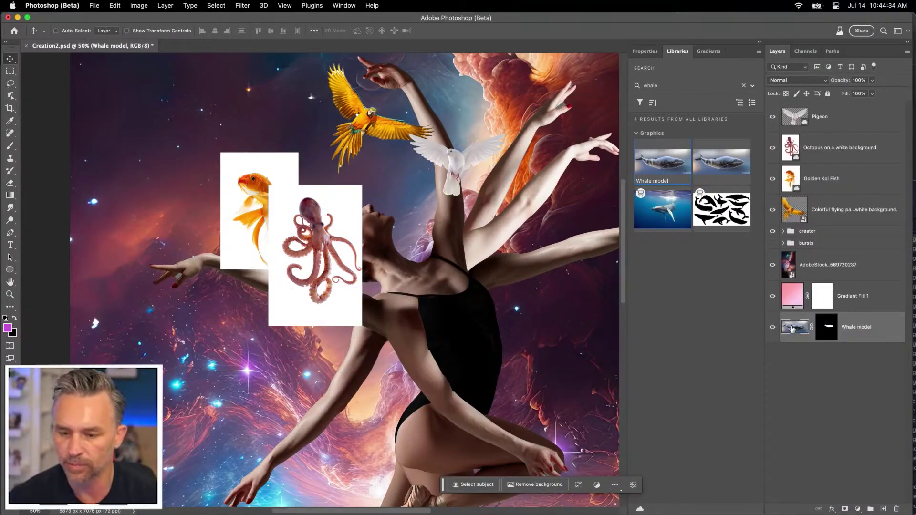
{"action": "left_click_drag", "start_coordinate": [790, 305], "coordinate": [783, 277]}
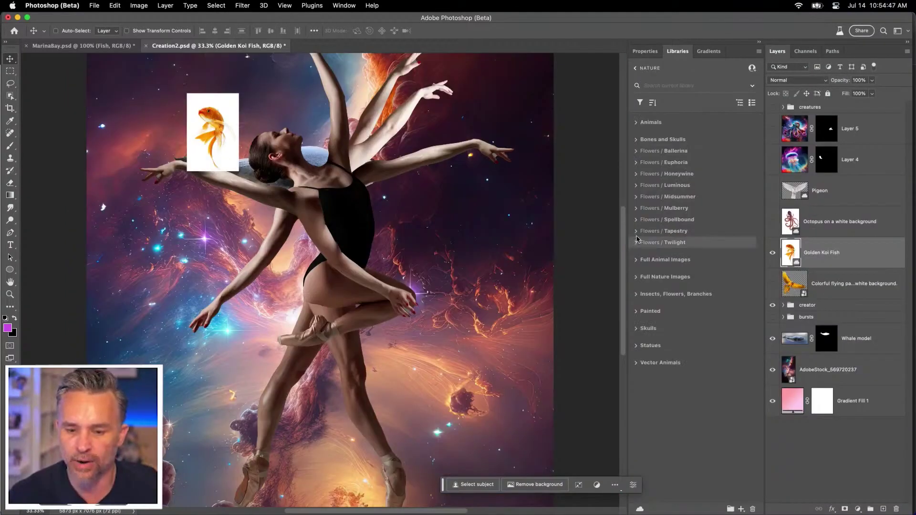
Step: Place the red Spellbound-Flower-6 from the Nature library on the dancer's chest
{"action": "left_click", "coordinate": [638, 239]}
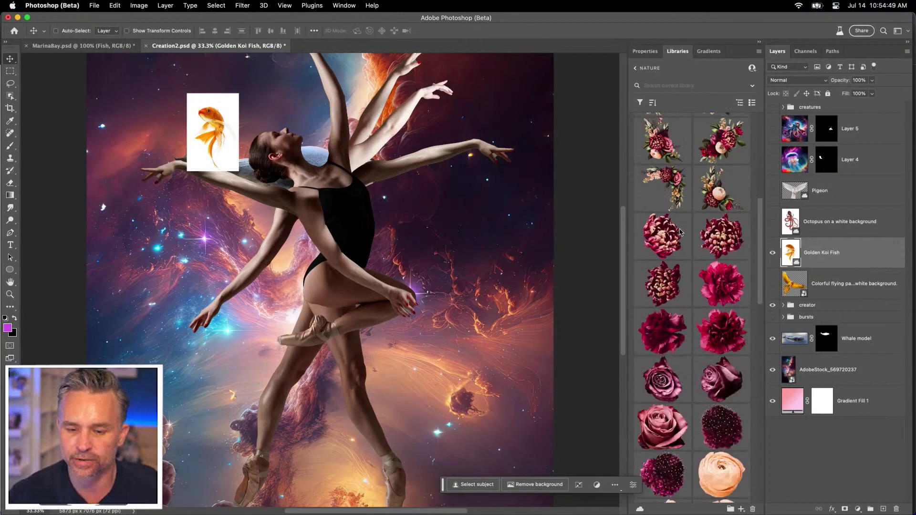
{"action": "scroll", "coordinate": [692, 287], "scroll_direction": "down", "scroll_amount": 5}
{"action": "left_click_drag", "start_coordinate": [717, 235], "coordinate": [309, 218]}
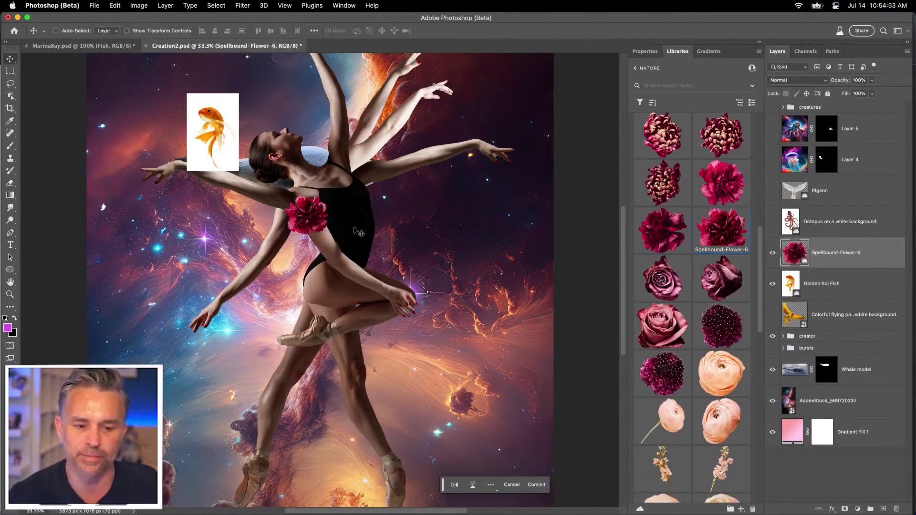
{"action": "scroll", "coordinate": [717, 212], "scroll_direction": "down", "scroll_amount": 10}
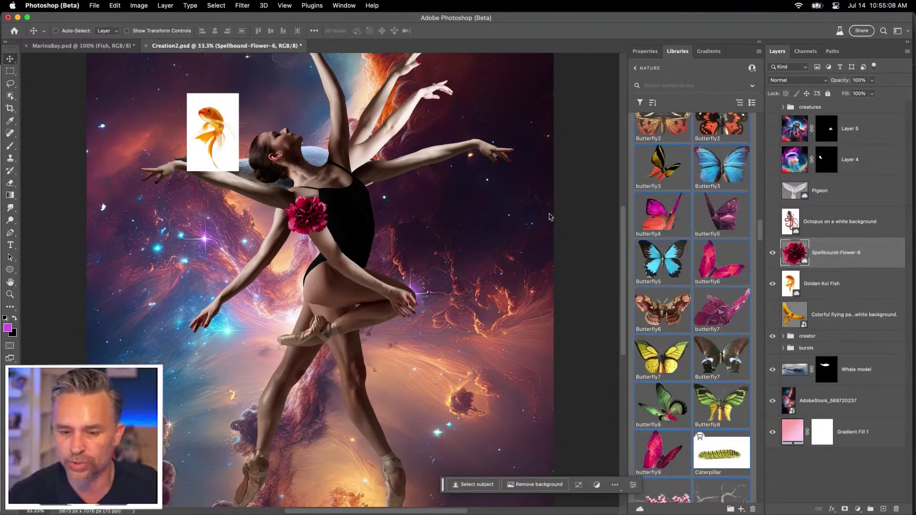